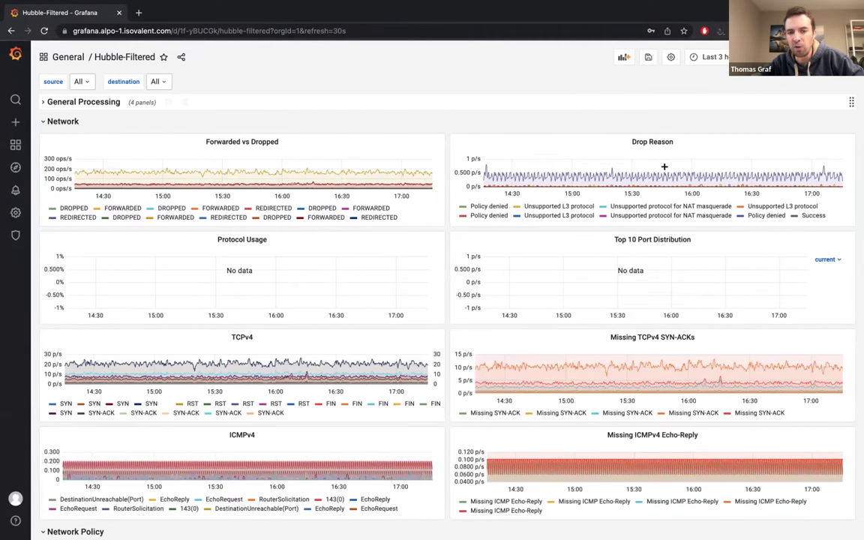
Examine the Network and Network Policy graphs on the Hubble-Filtered dashboard, including missing SYN-ACKs and denied packets by pod.
mouse_move(342, 178)
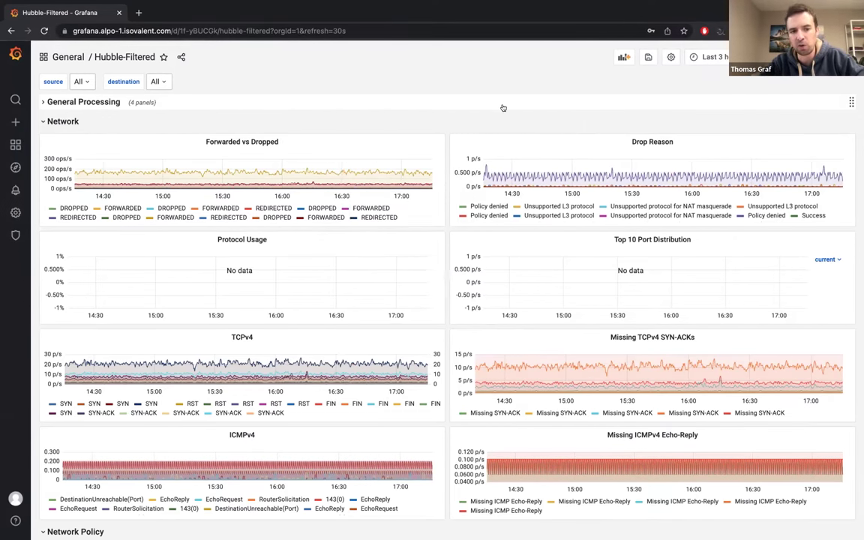
mouse_move(492, 127)
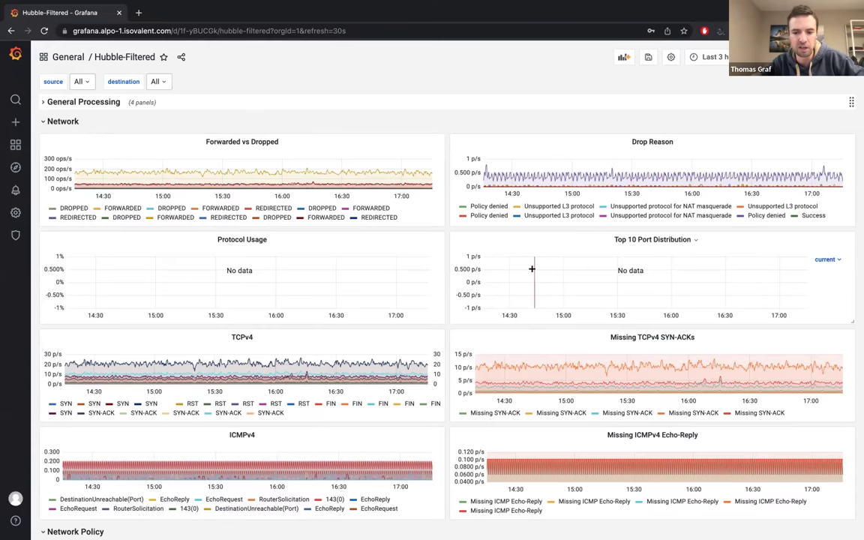
scroll(532, 269, down, 4)
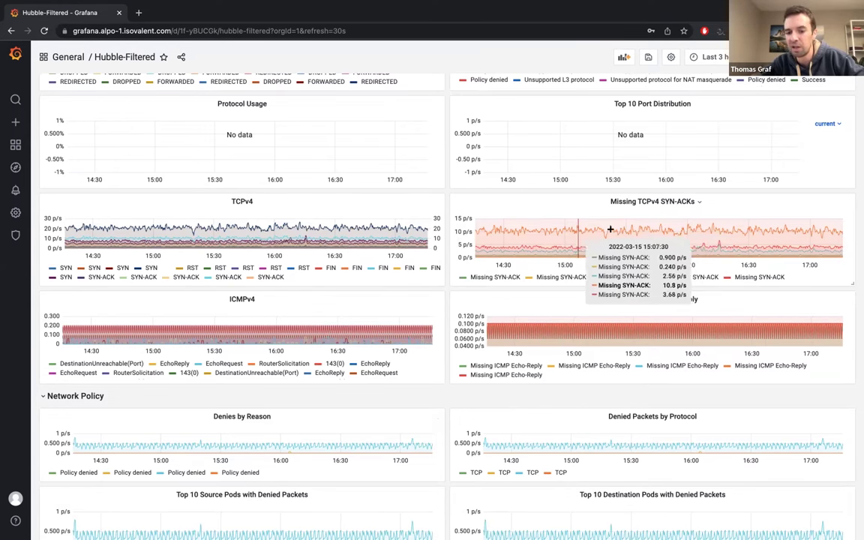
scroll(564, 250, down, 2)
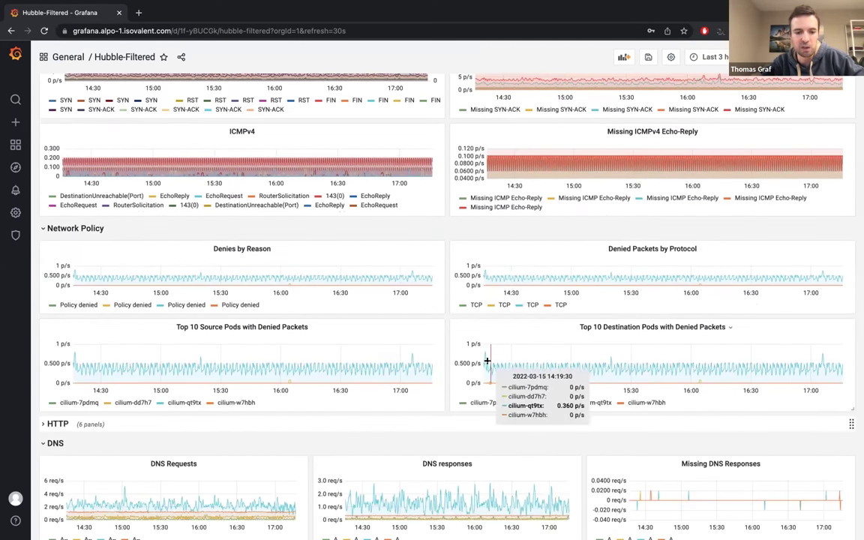
Expand the HTTP section and review its response, status code and p50/p99 latency graphs, continuing to the DNS section.
scroll(487, 361, down, 3)
click(41, 168)
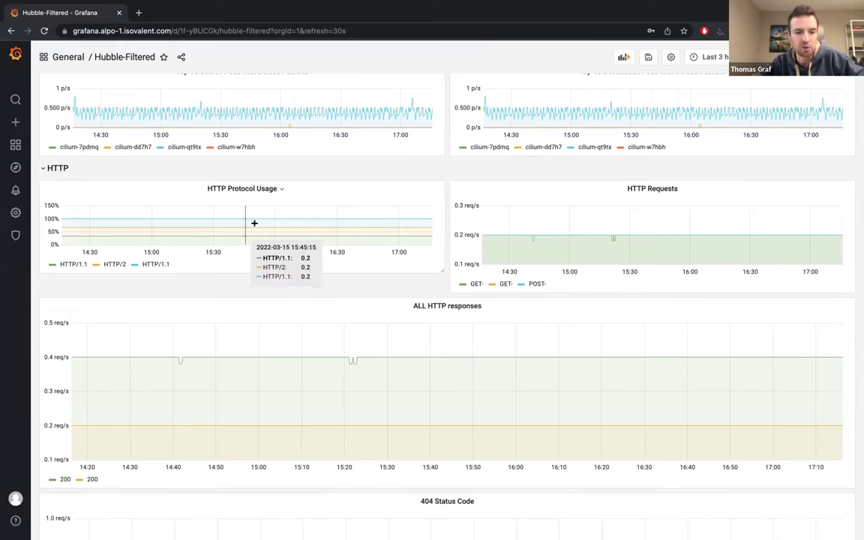
scroll(385, 371, down, 3)
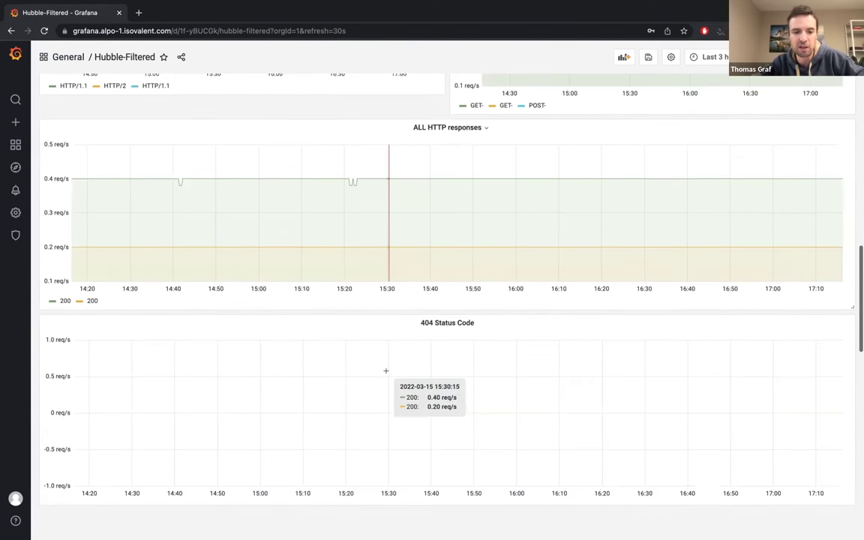
scroll(440, 312, down, 3)
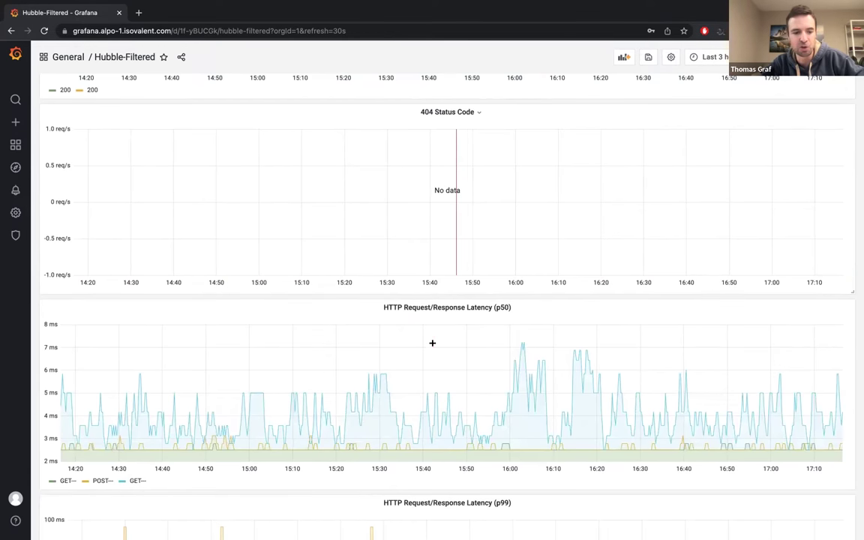
scroll(432, 344, down, 1)
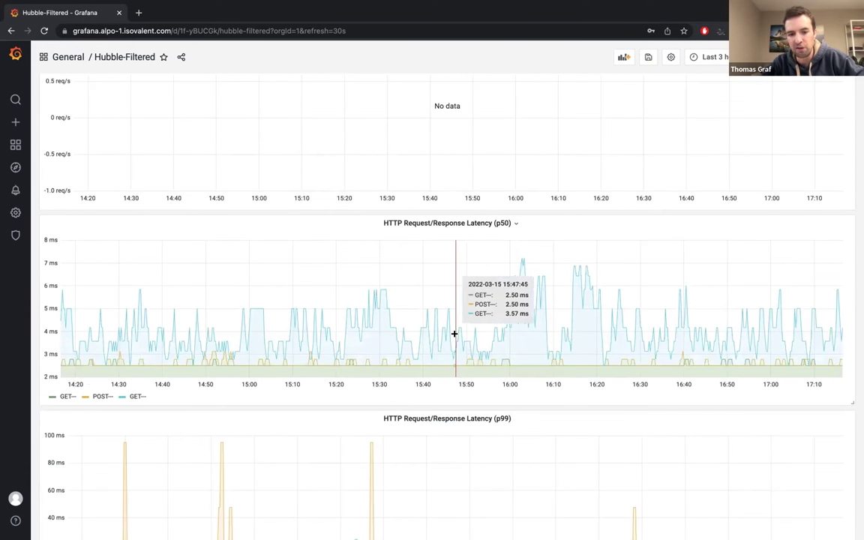
scroll(457, 366, down, 2)
scroll(458, 367, down, 4)
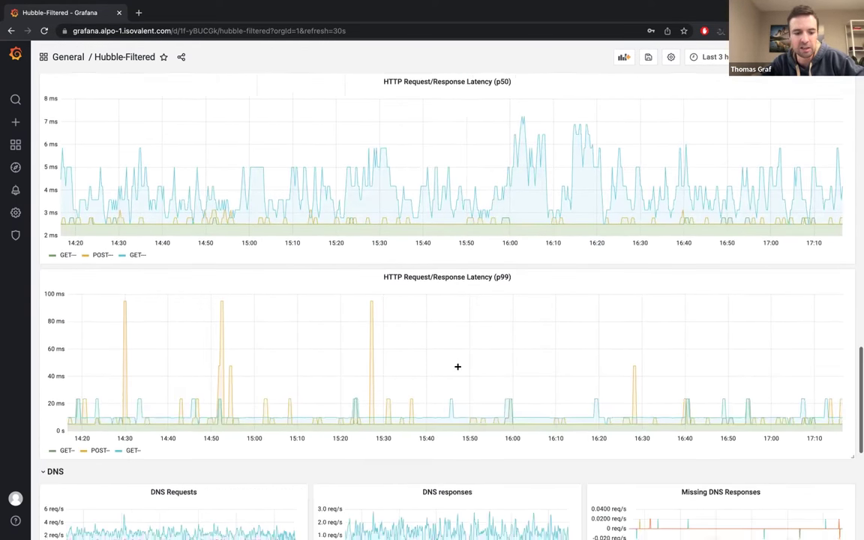
scroll(457, 367, down, 1)
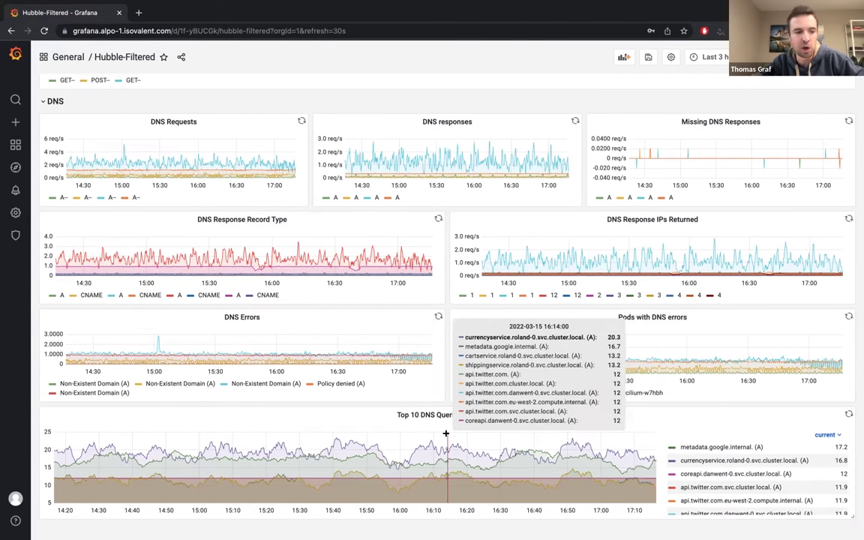
Open the TCP Metrics dashboard from the General folder, discarding the unsaved changes to Hubble-Filtered.
scroll(216, 203, up, 15)
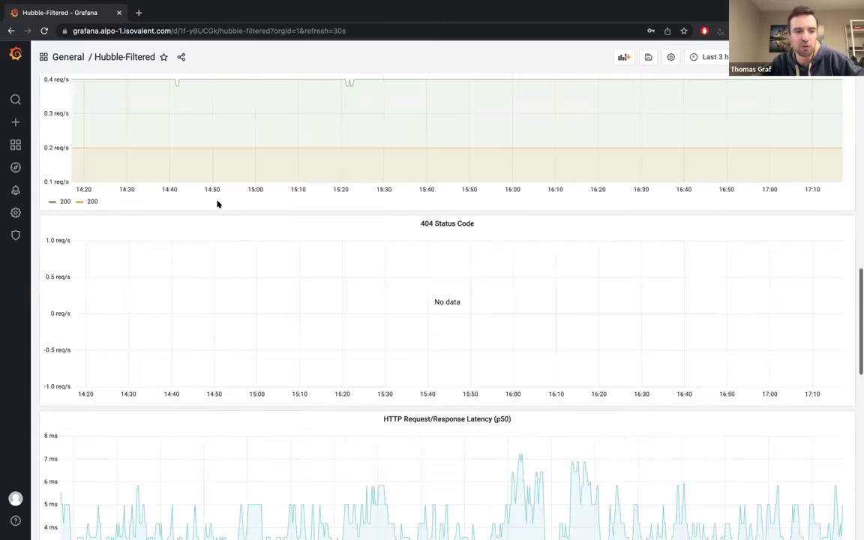
click(72, 57)
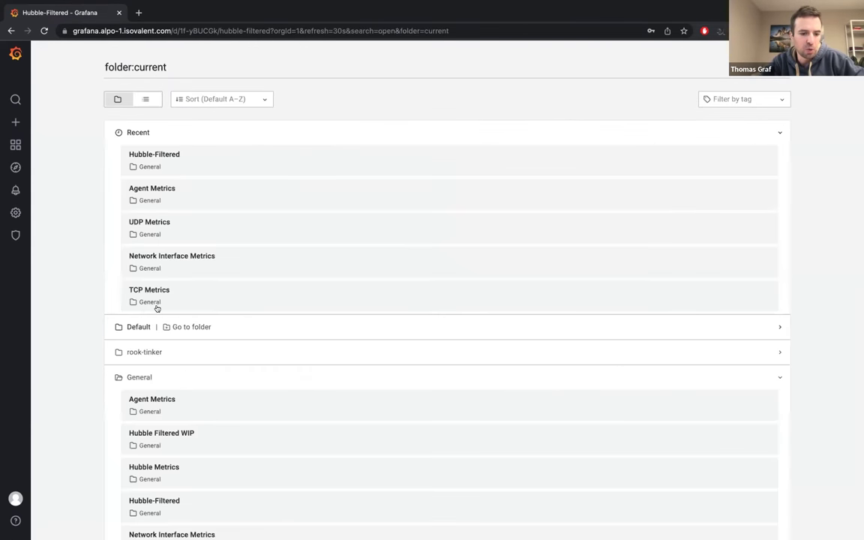
click(168, 294)
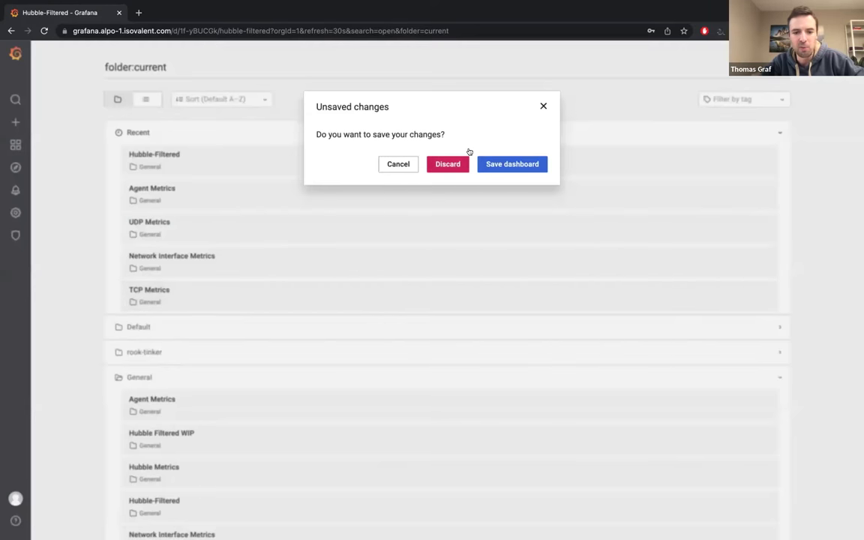
click(460, 160)
Compare pods in the Ingress Traffic Rate per Pod legend by sorting on max descending and then on avg descending.
scroll(375, 262, down, 5)
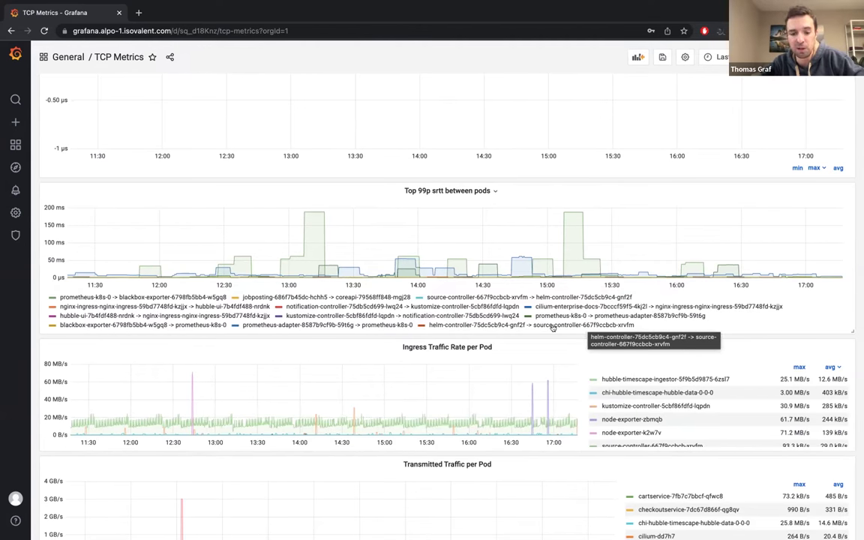
scroll(546, 339, down, 5)
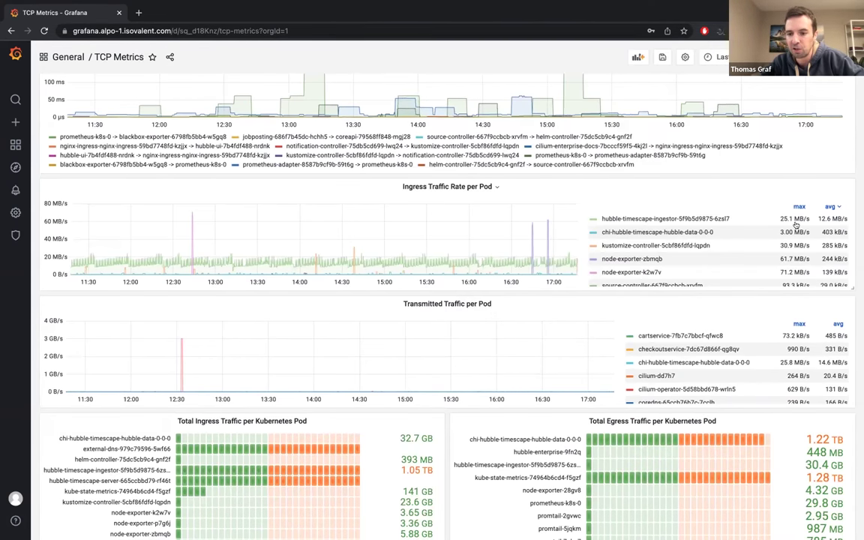
click(799, 207)
click(799, 206)
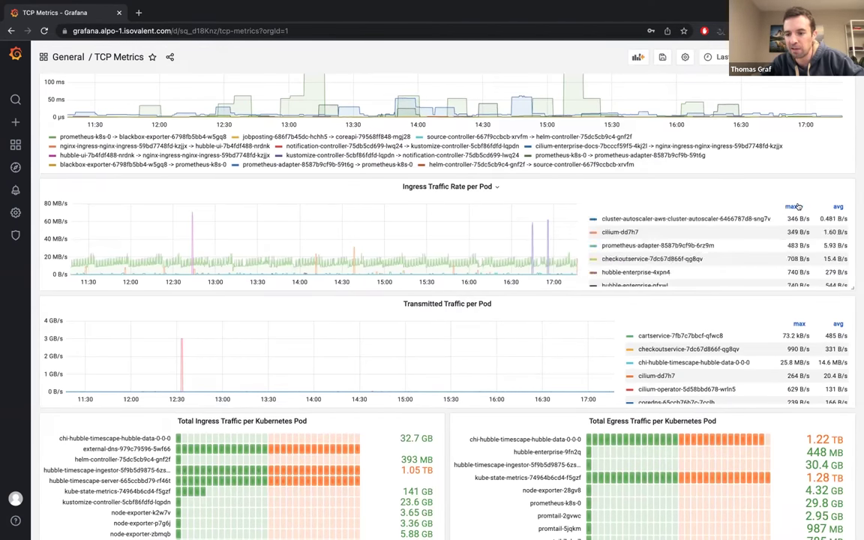
click(798, 207)
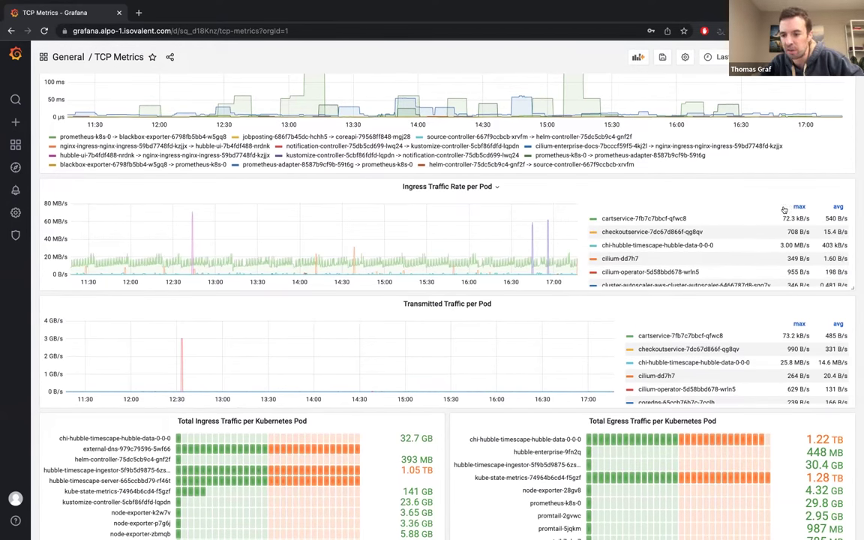
click(792, 207)
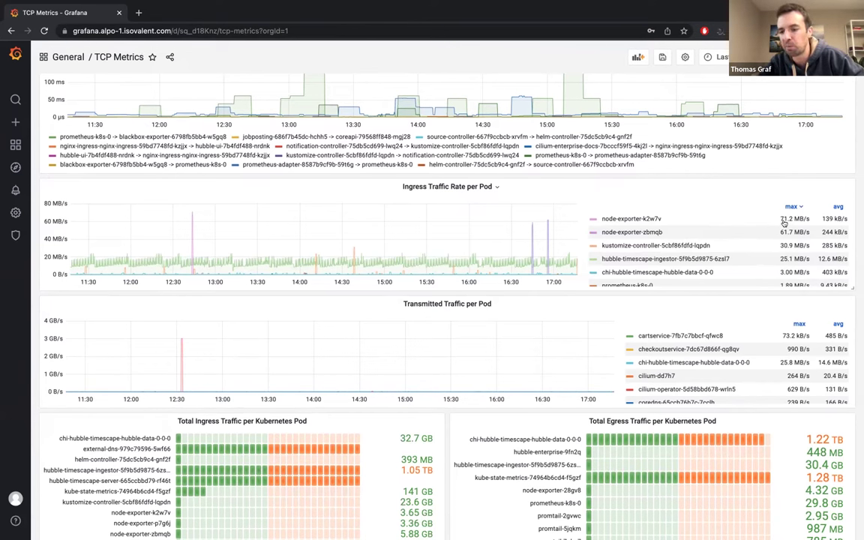
click(836, 205)
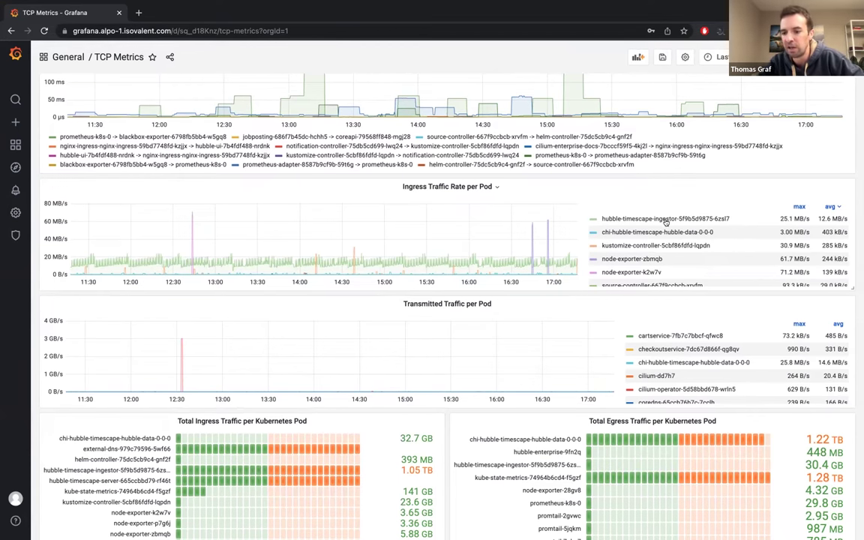
Isolate the /usr/bin/kubelet series in the Ingress Traffic Rate Per Binary graph.
scroll(627, 351, down, 5)
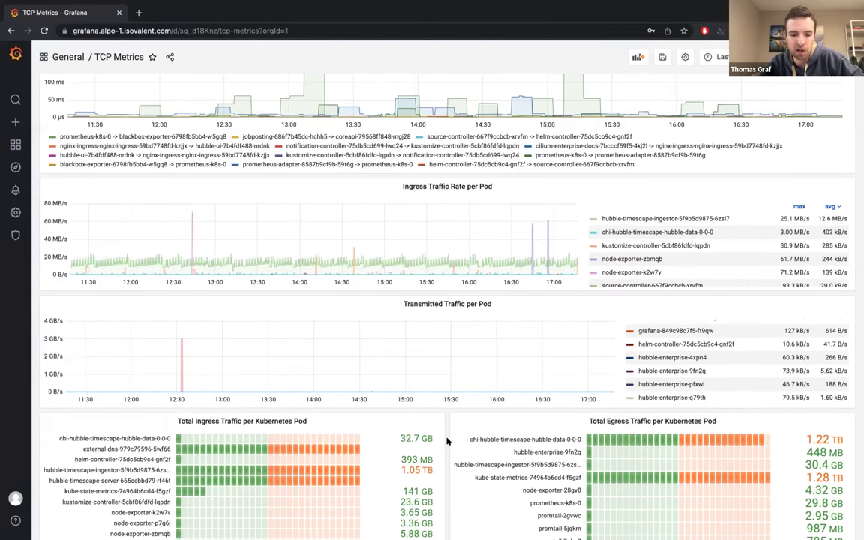
scroll(446, 441, down, 3)
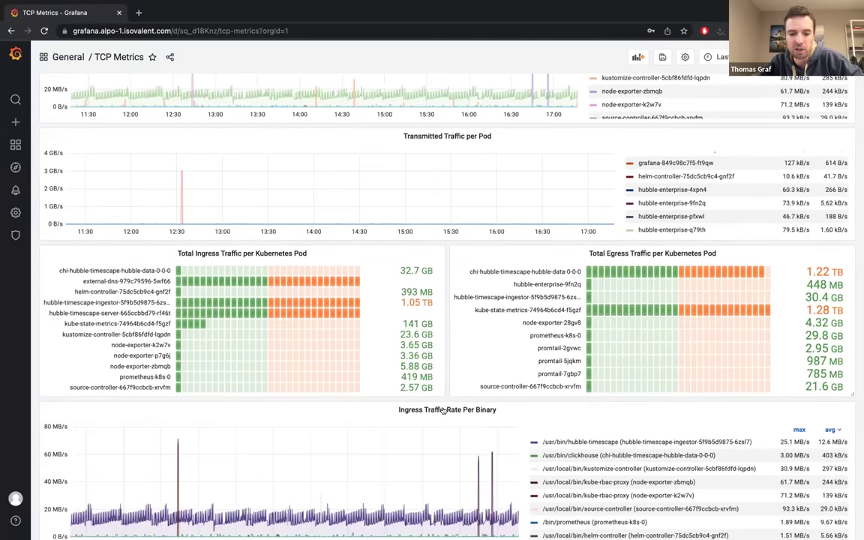
scroll(442, 410, down, 5)
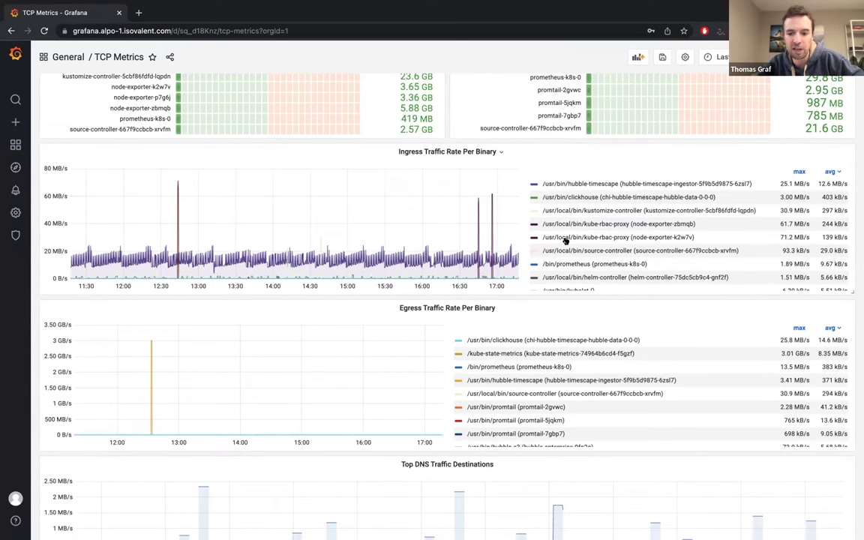
scroll(565, 240, down, 2)
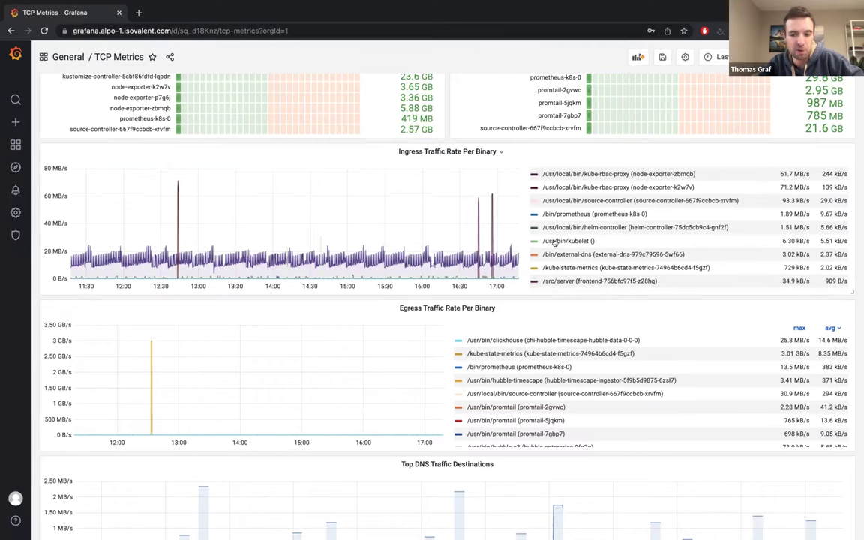
click(554, 241)
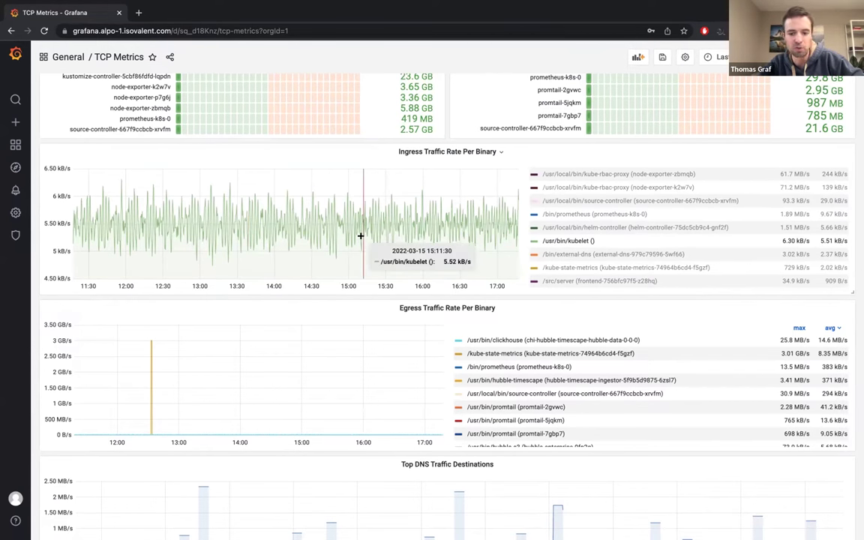
Review the egress per binary, Top DNS Traffic Destinations, top 10 traffic and retransmitted bytes graphs of the TCP Metrics dashboard.
scroll(353, 352, down, 5)
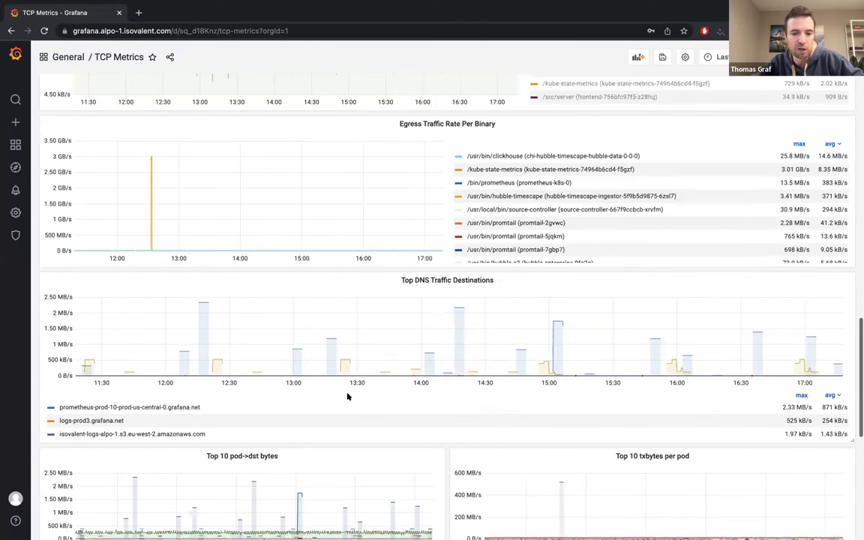
scroll(408, 436, down, 5)
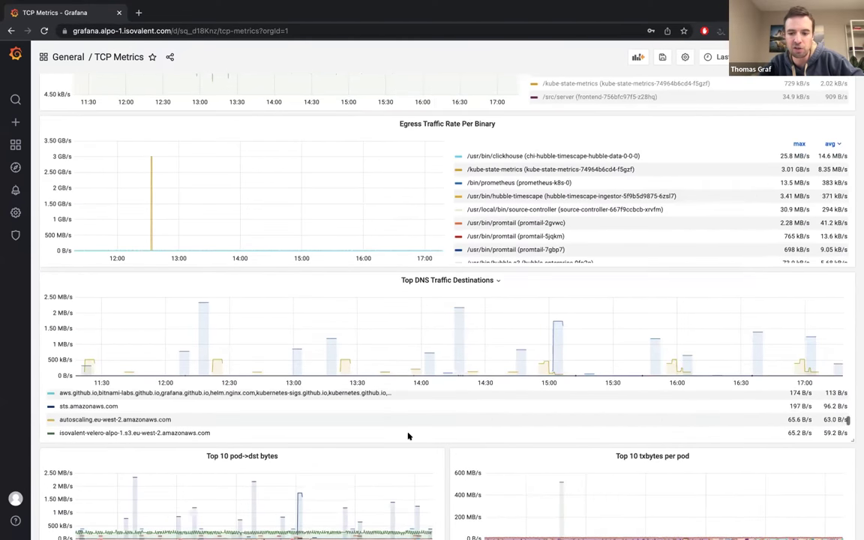
scroll(417, 360, down, 8)
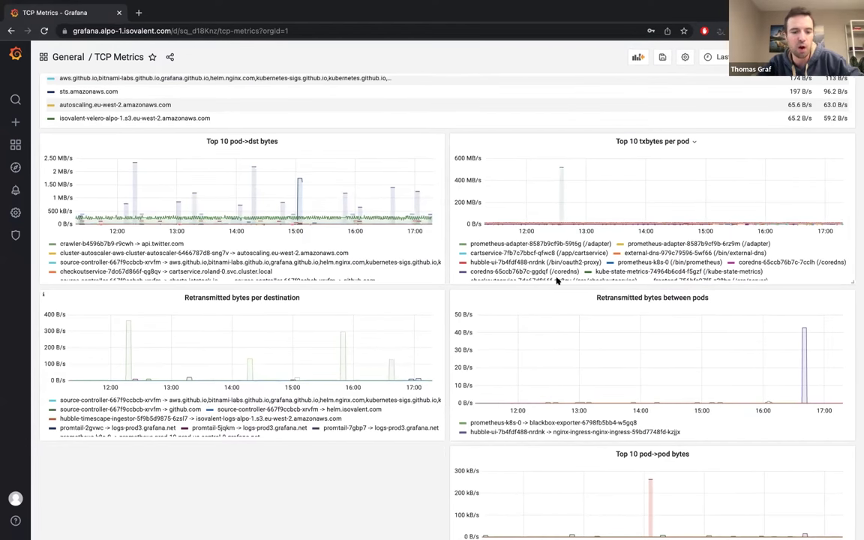
scroll(556, 280, down, 2)
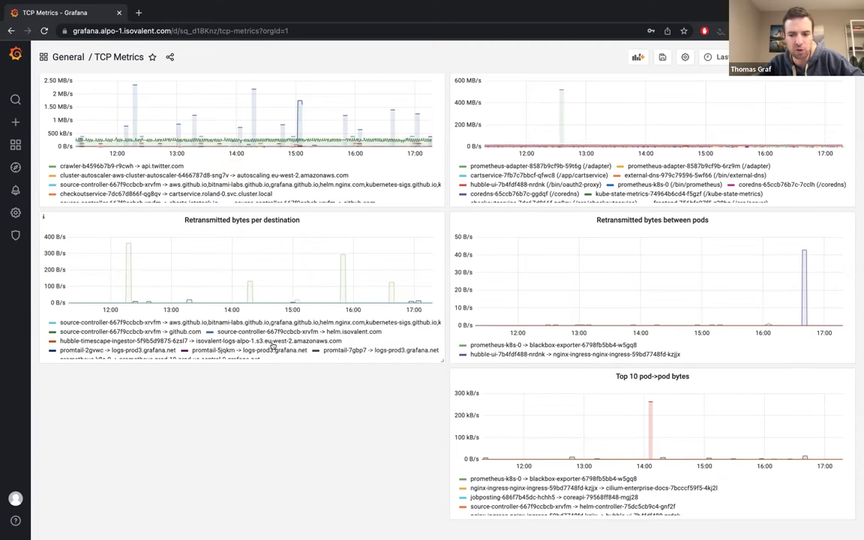
Open the Network Interface Metrics dashboard from the recent dashboards of the General folder.
scroll(274, 345, up, 2)
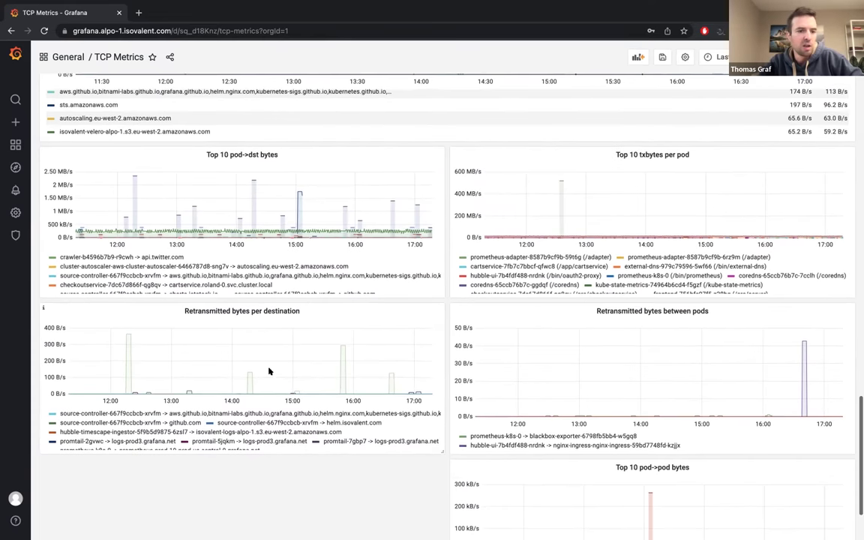
click(68, 57)
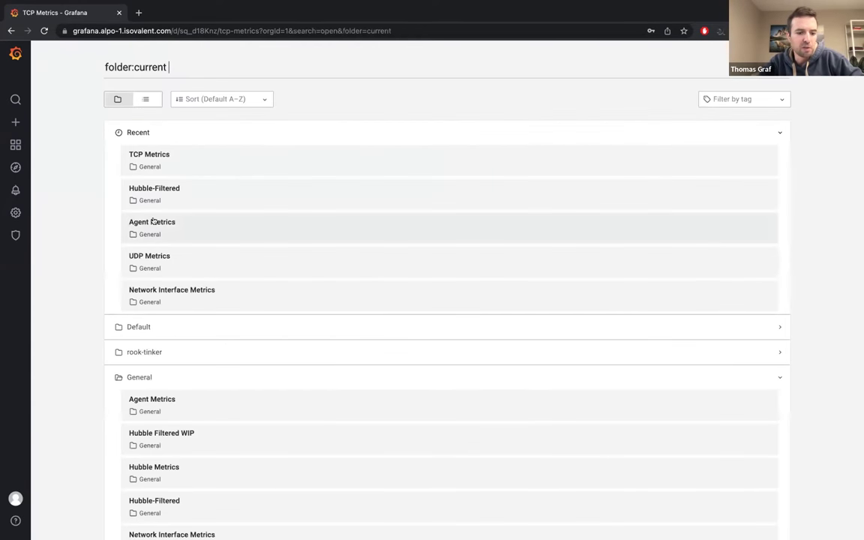
click(158, 298)
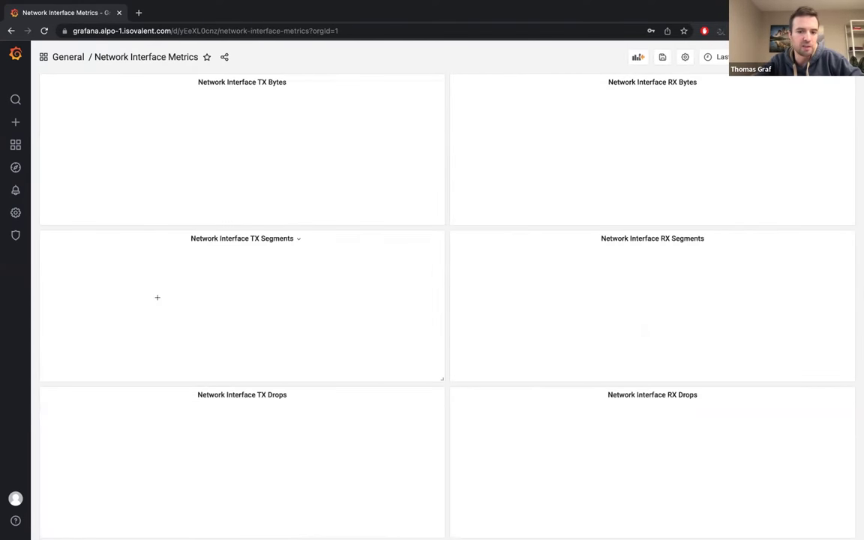
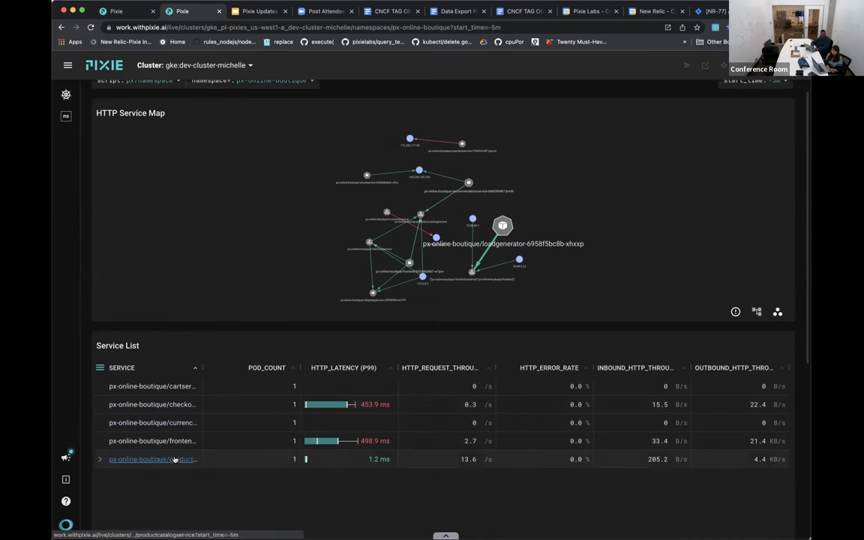
In Pixie, open the px-online-boutique checkout service from the Service List and bring up its Sample Of Slow Inbound Requests.
click(166, 407)
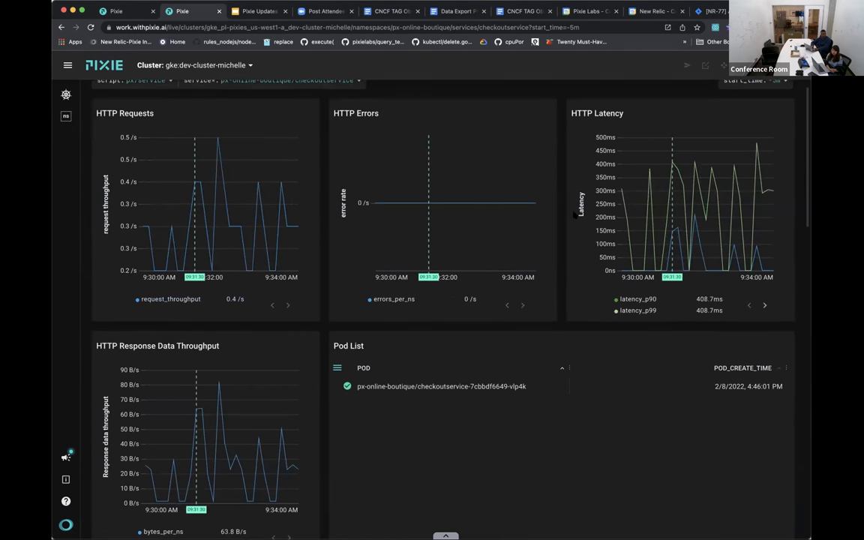
scroll(546, 263, down, 1)
scroll(546, 262, down, 10)
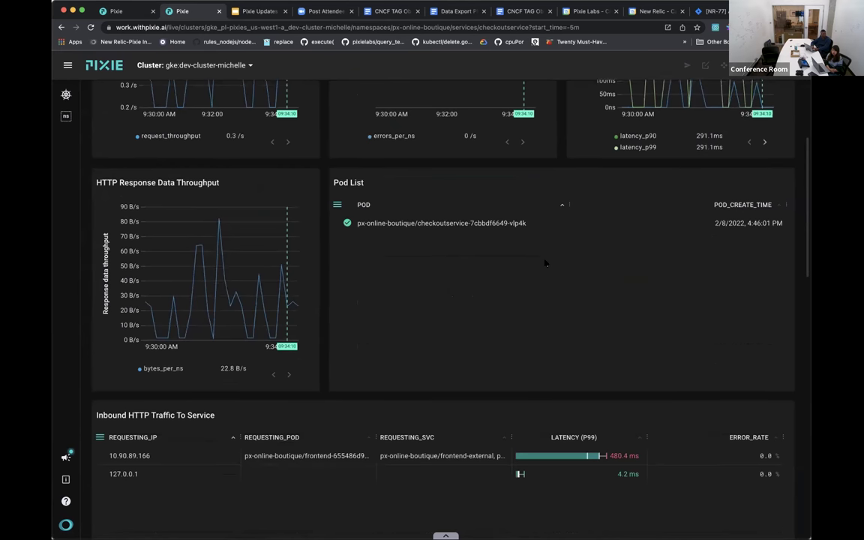
scroll(285, 296, down, 6)
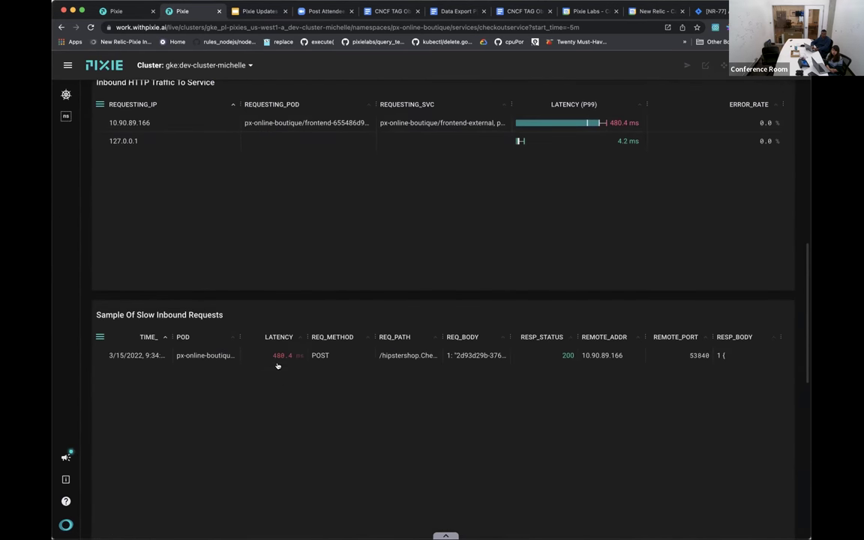
Open the details of the slow POST request and read through its request path, request body and response body.
click(277, 359)
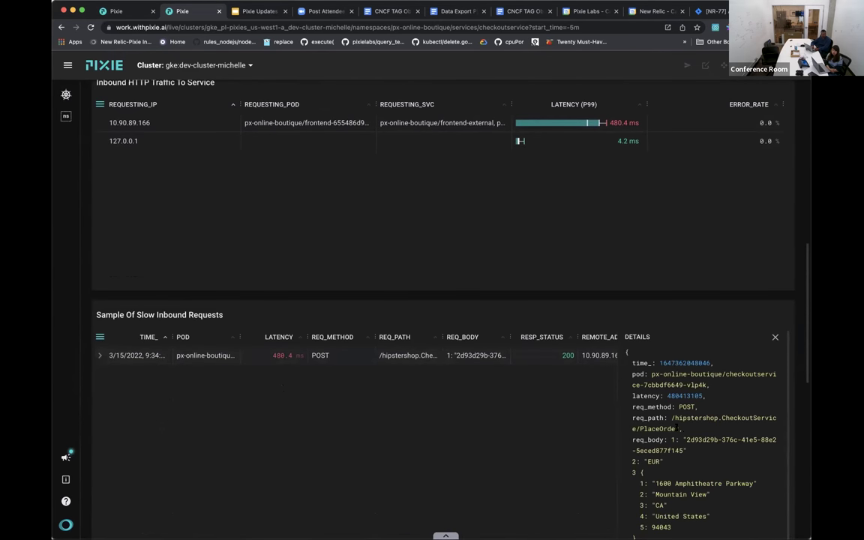
drag(679, 428, 658, 420)
scroll(659, 418, down, 2)
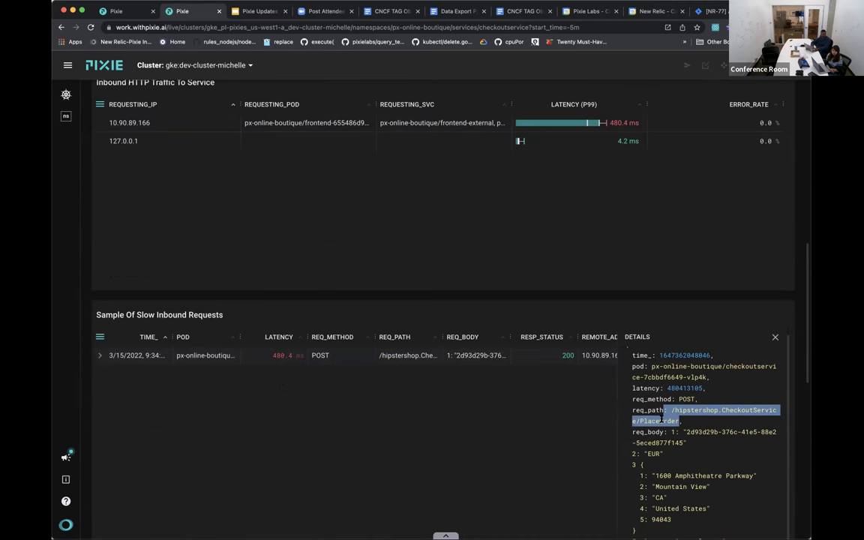
scroll(671, 438, down, 5)
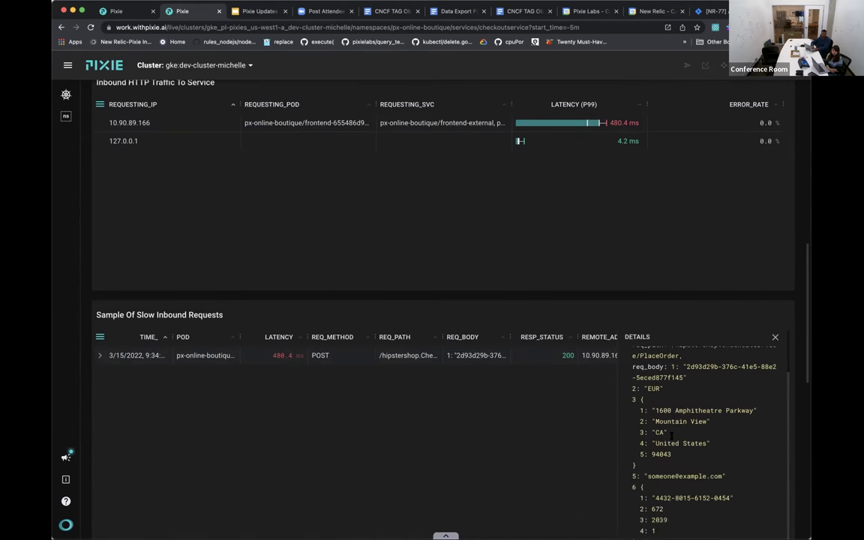
scroll(671, 438, down, 2)
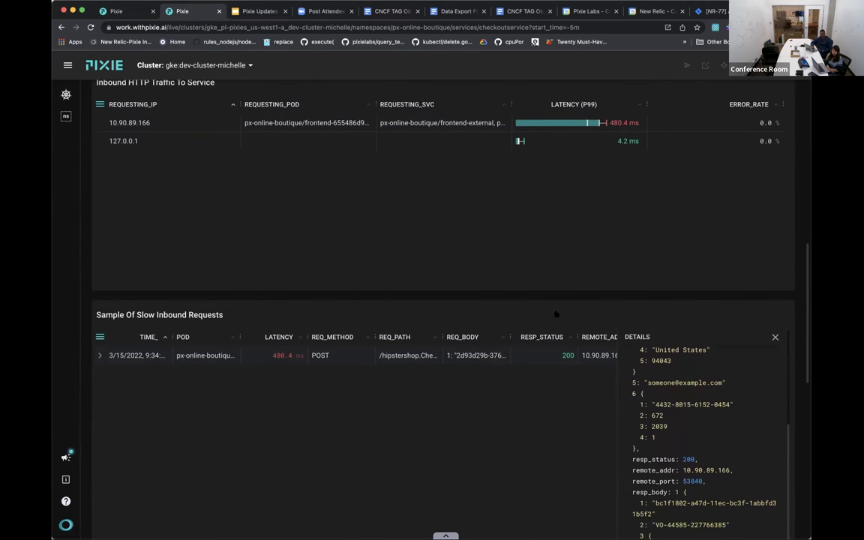
scroll(503, 239, down, 5)
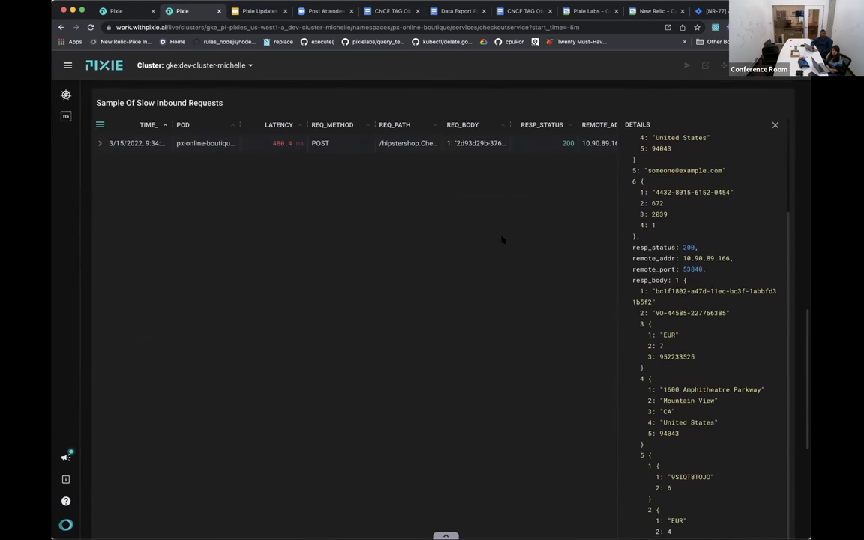
Open the px-online-boutique checkoutservice pod from the Pod List and bring up its Pod Performance Flamegraph.
scroll(502, 239, up, 5)
scroll(503, 240, up, 10)
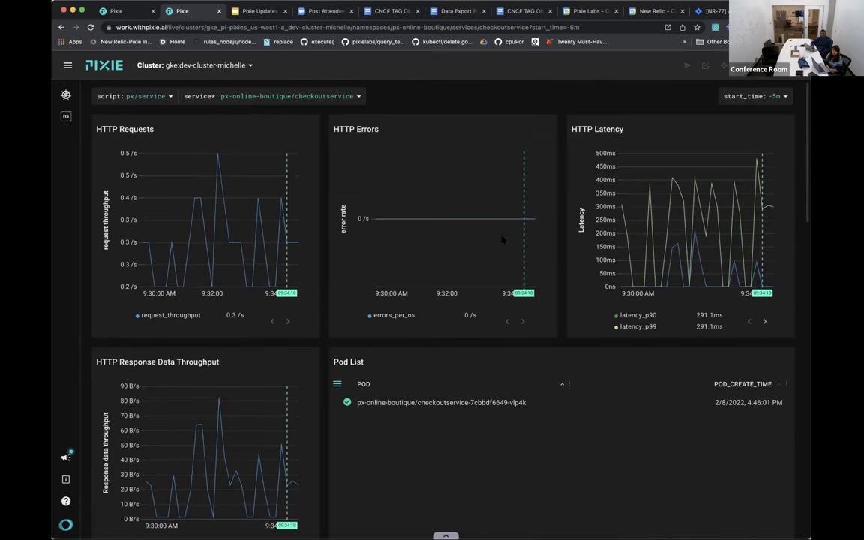
click(469, 403)
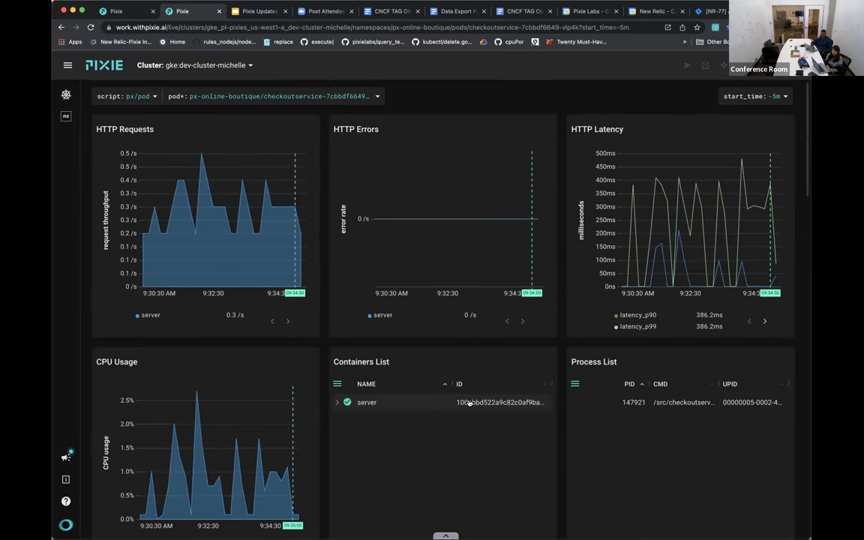
scroll(469, 403, down, 3)
scroll(469, 402, down, 9)
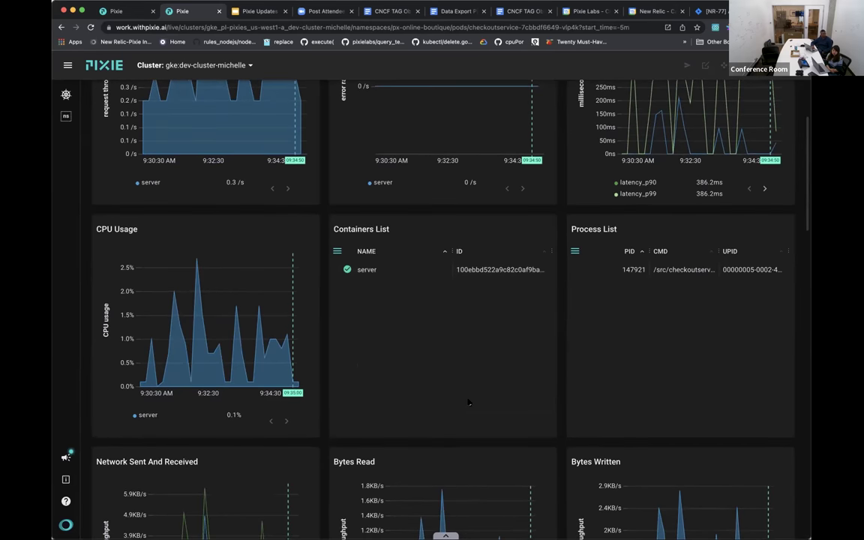
scroll(468, 403, down, 15)
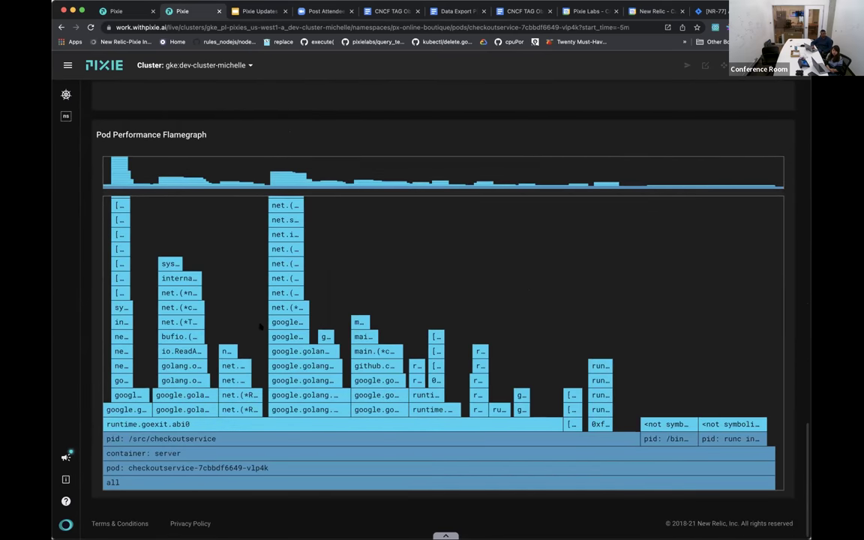
Examine the Pod Performance Flamegraph, zooming in on the network dial and syscall.Connect stack and back out to the process, container and pod levels.
scroll(308, 291, up, 5)
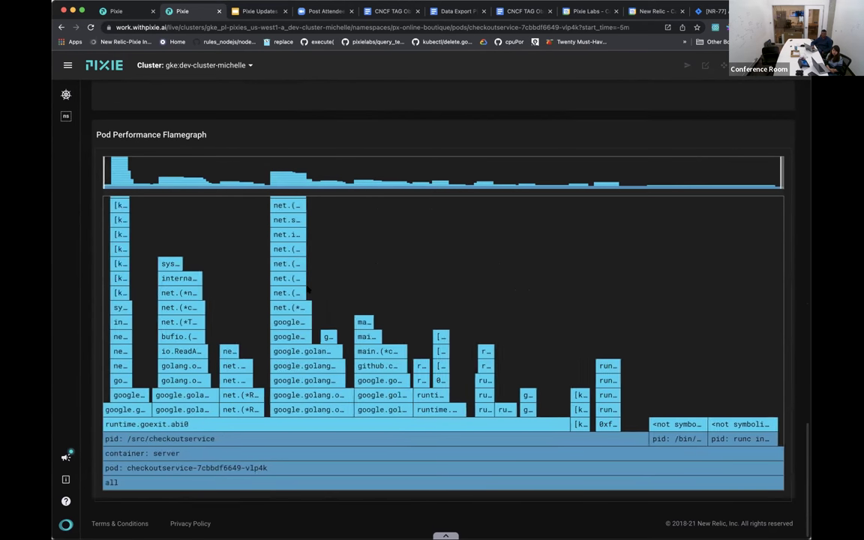
scroll(308, 291, up, 5)
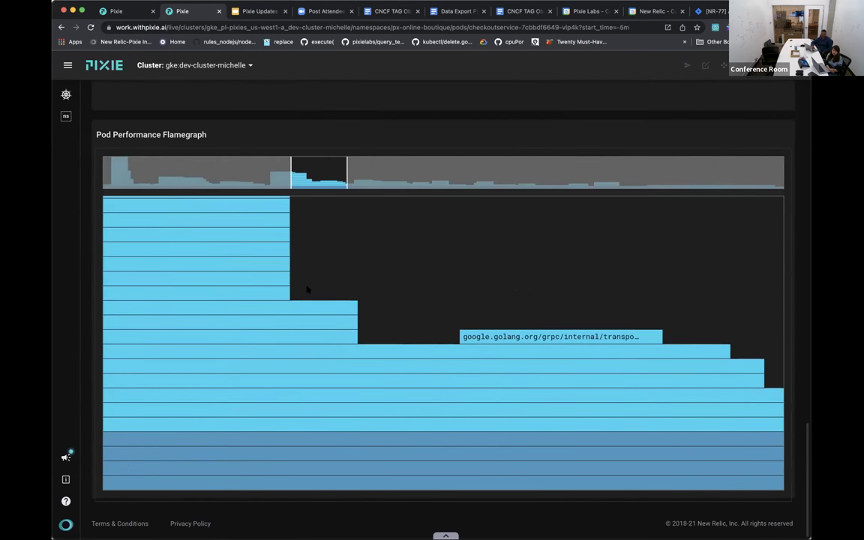
scroll(306, 290, down, 2)
drag(303, 290, 457, 270)
drag(304, 293, 304, 350)
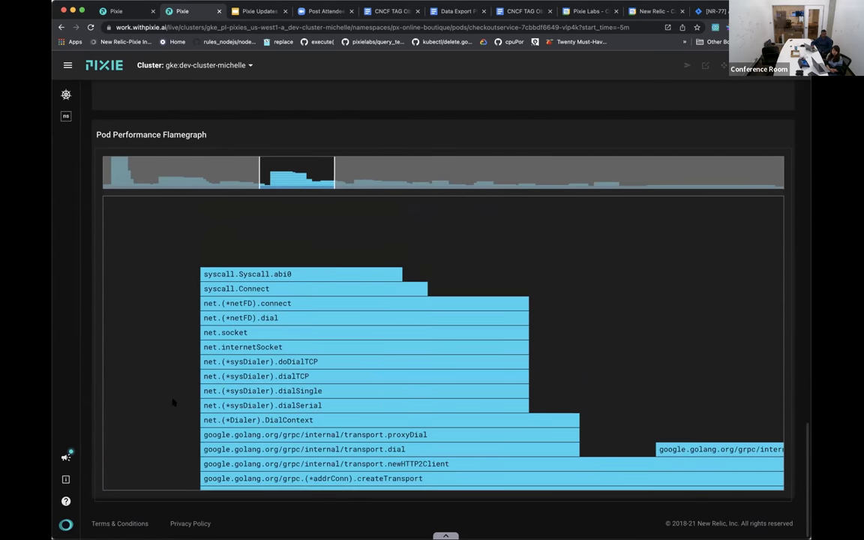
scroll(174, 402, down, 5)
scroll(174, 402, down, 5)
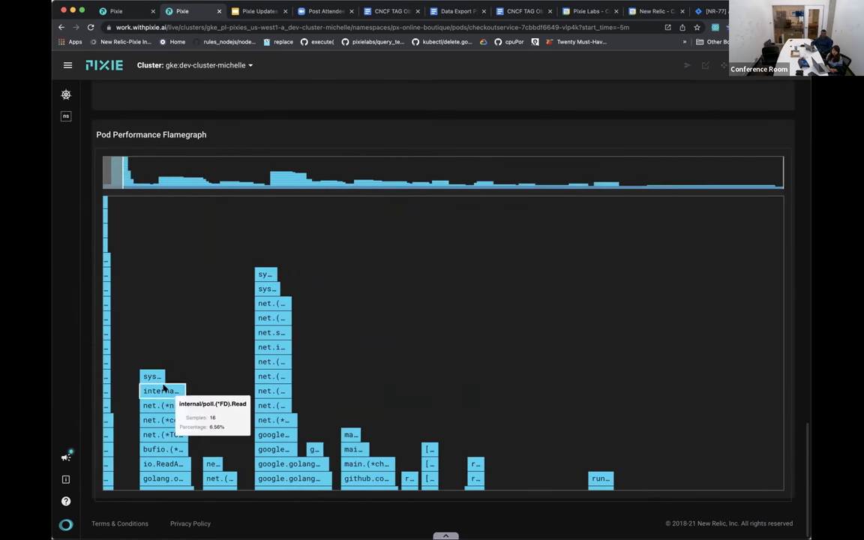
scroll(369, 355, down, 1)
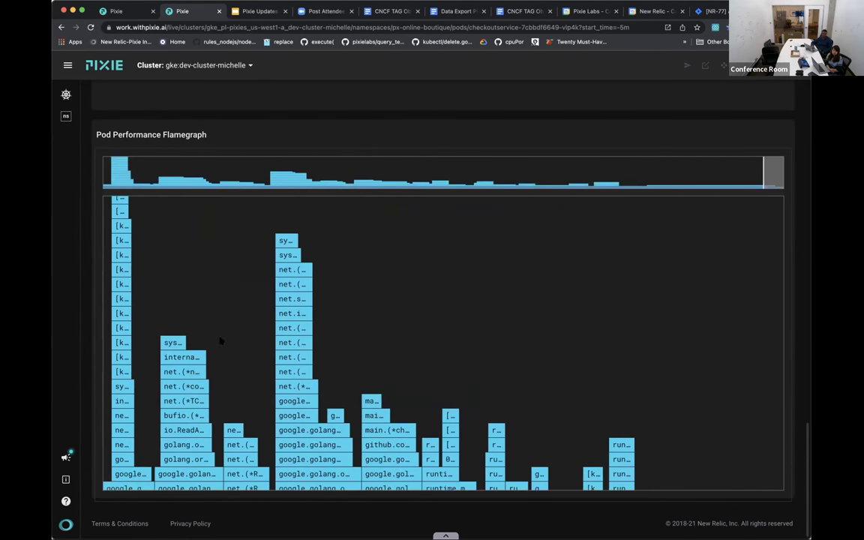
drag(228, 352, 201, 201)
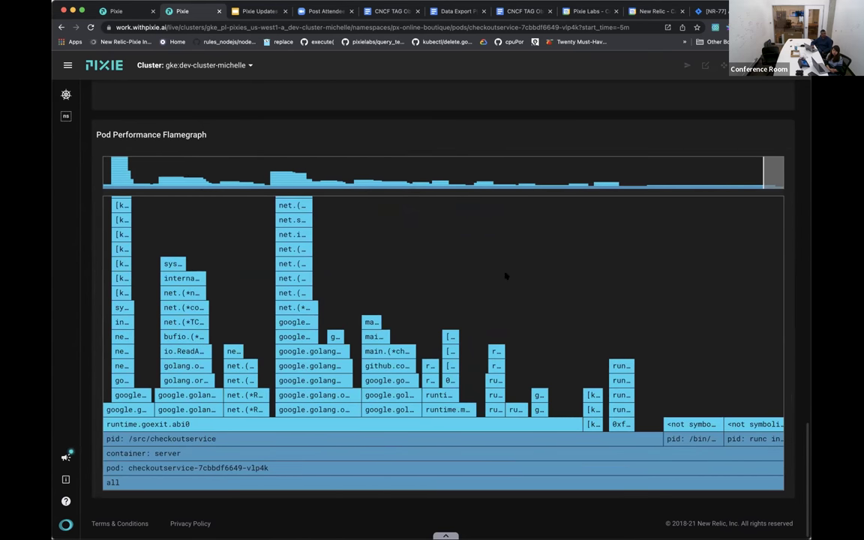
Show the PxL Script behind the px/pod view, read its settings and containers function, and close the editor.
scroll(535, 130, up, 8)
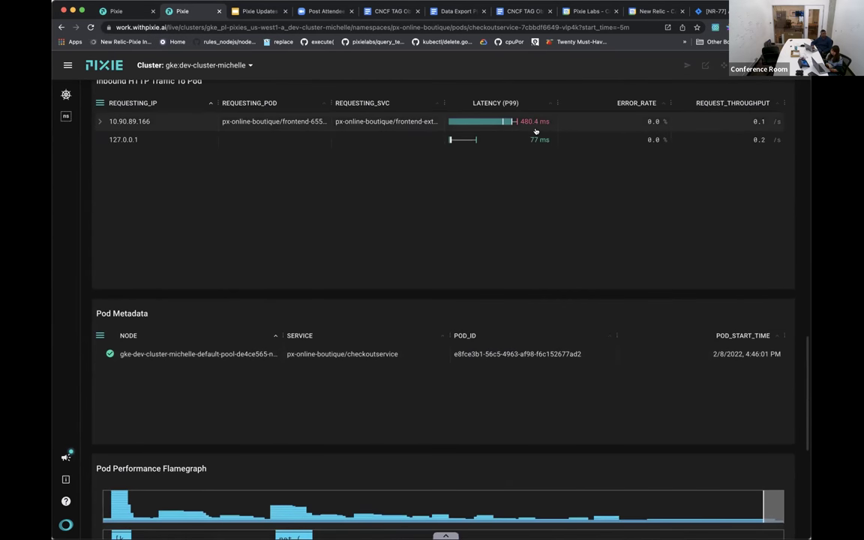
scroll(535, 130, up, 10)
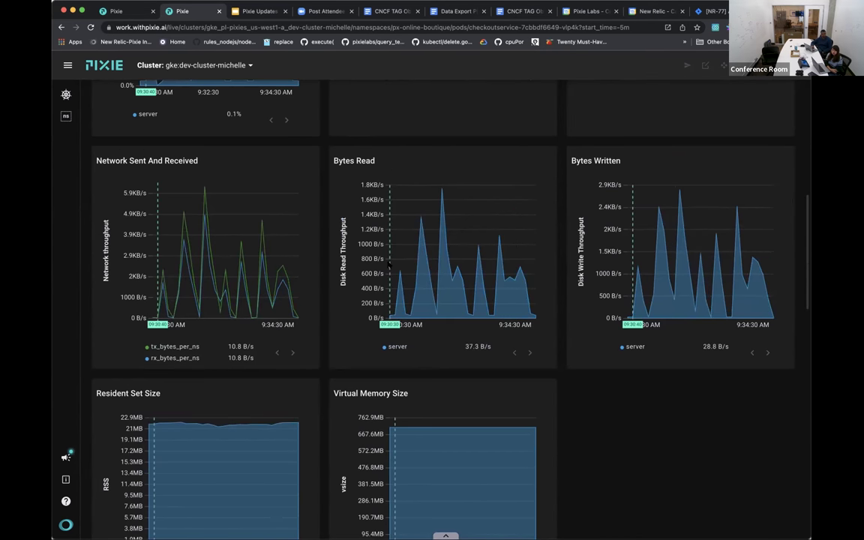
scroll(461, 252, up, 6)
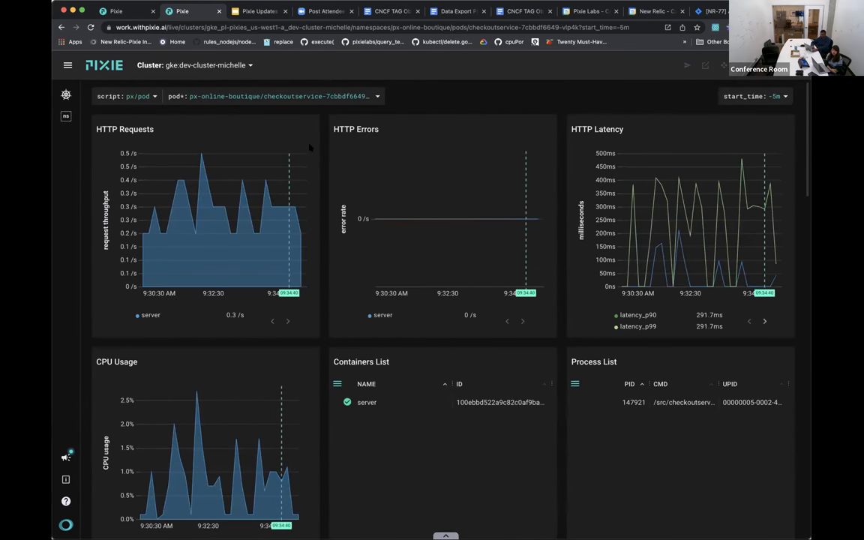
key(super+e)
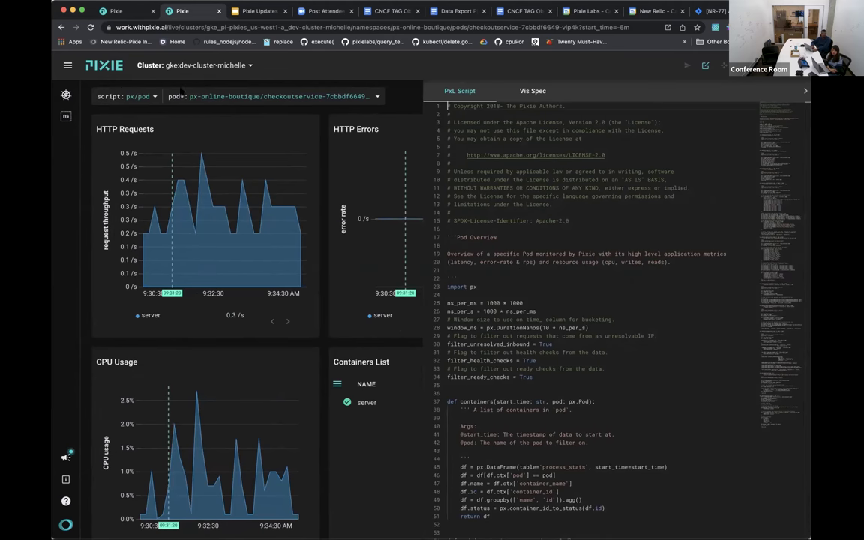
scroll(498, 387, down, 4)
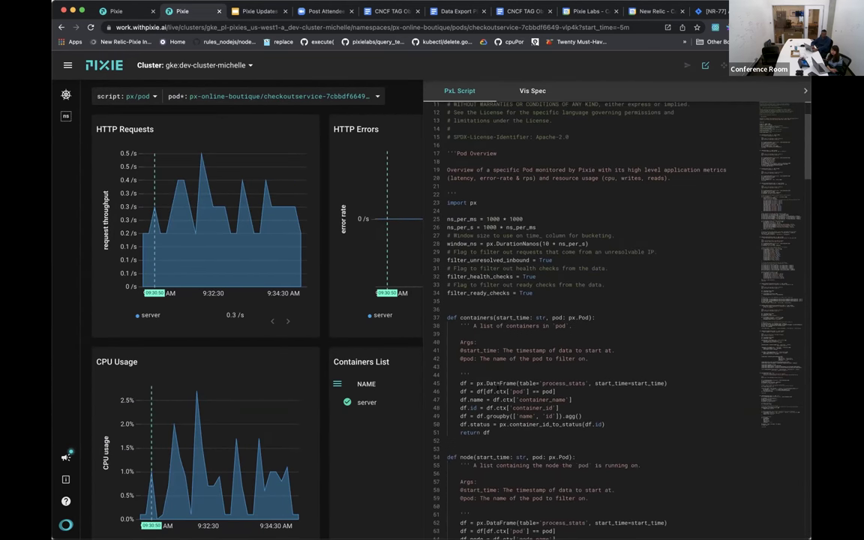
scroll(600, 315, up, 1)
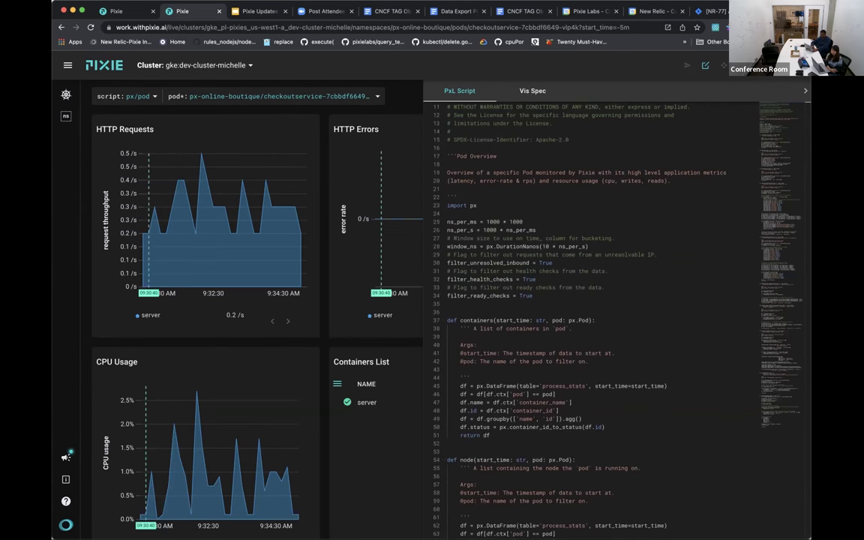
click(720, 75)
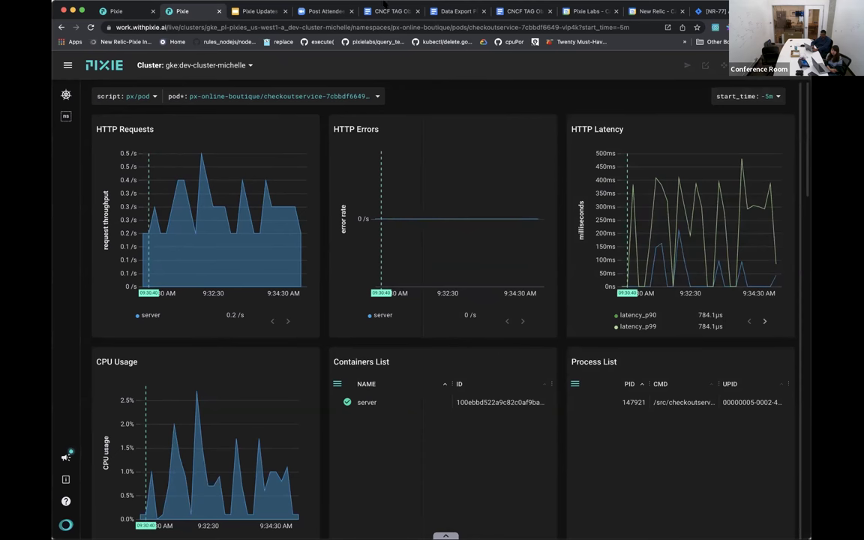
Browse the list of available scripts from the px entries through to the pixielabs.ai ones, and close it without choosing any.
click(154, 96)
scroll(153, 188, down, 3)
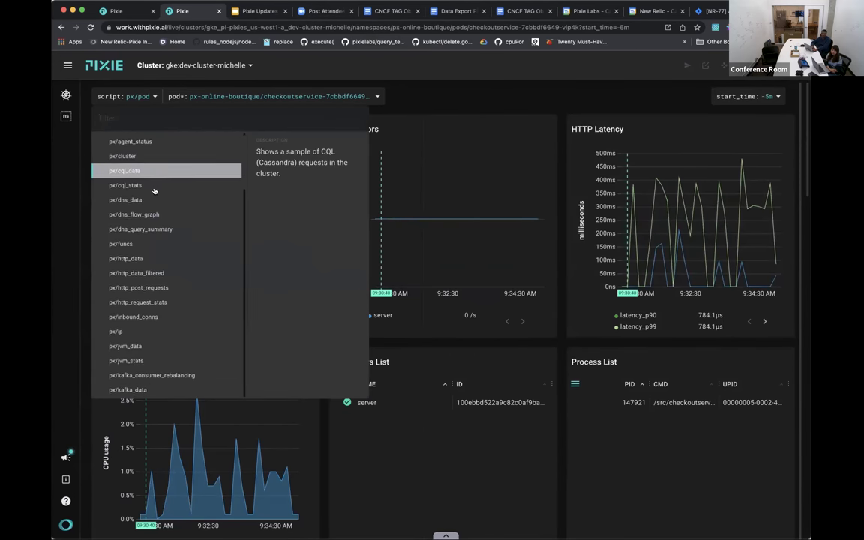
key(Down)
key(Down)
key(Down)
key(Down)
key(Down)
key(Down)
key(Down)
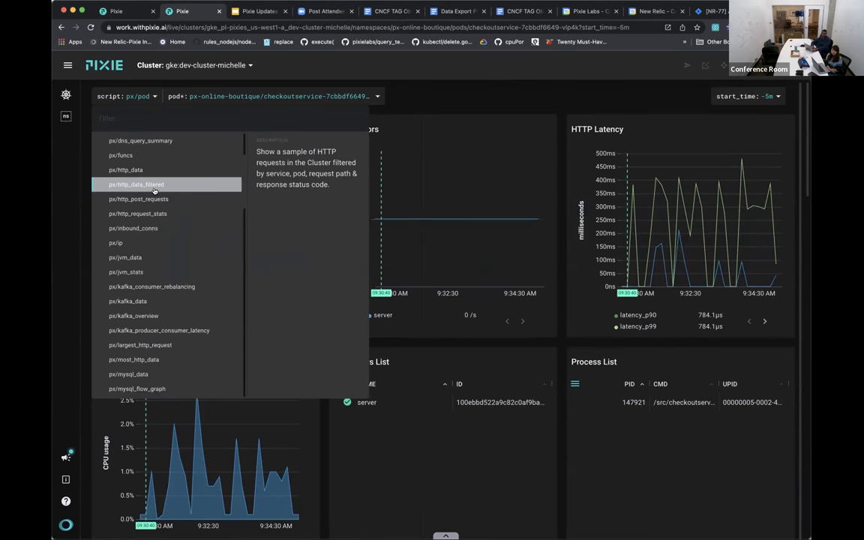
key(Down)
key(Down)
key(Down)
key(Down)
key(Down)
key(Down)
key(Down)
key(Down)
key(Down)
key(Down)
key(Down)
key(Down)
key(Down)
key(Down)
key(Down)
key(Down)
key(Down)
key(Down)
key(Down)
key(Down)
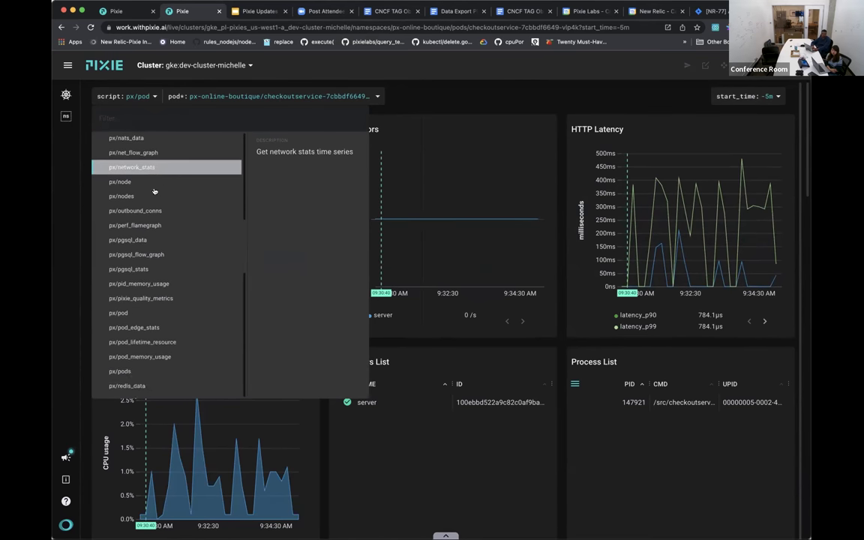
key(Down)
key(Down)
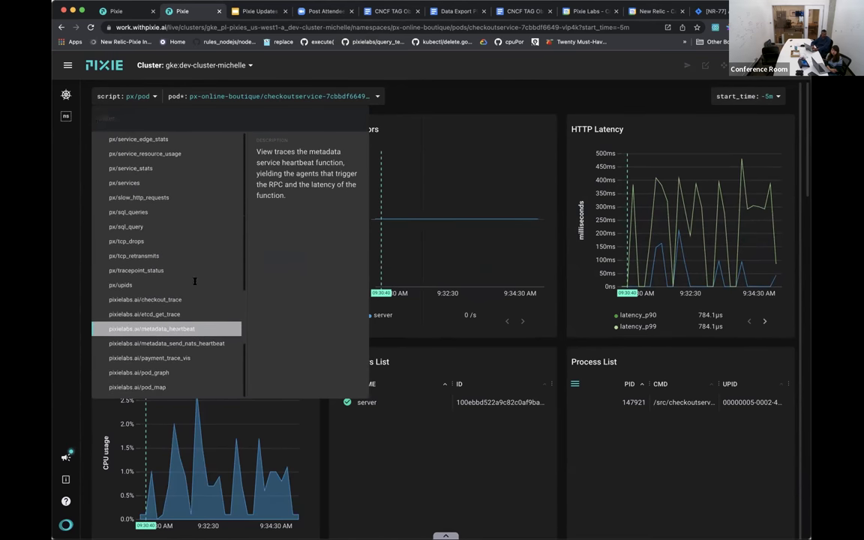
key(Up)
key(Up)
key(Up)
key(Up)
key(Escape)
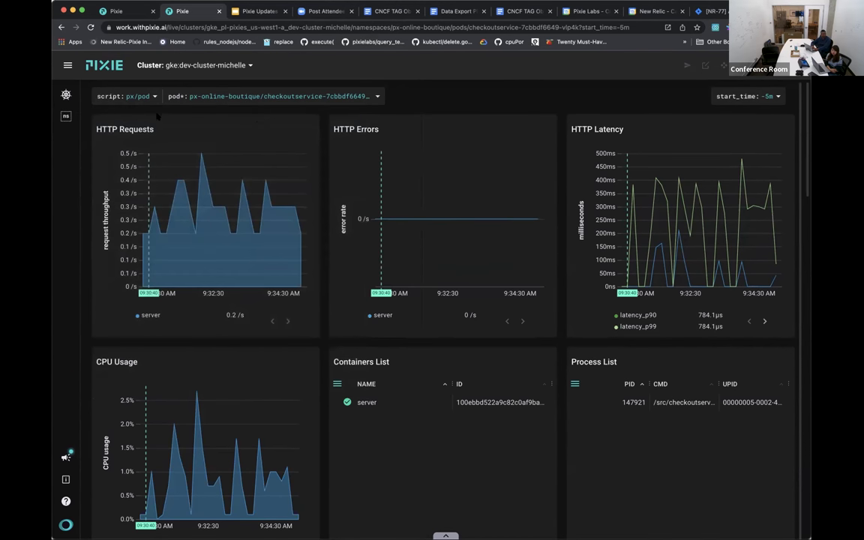
Filter the scripts by "px/ka" and run px/kafka_overview.
click(154, 96)
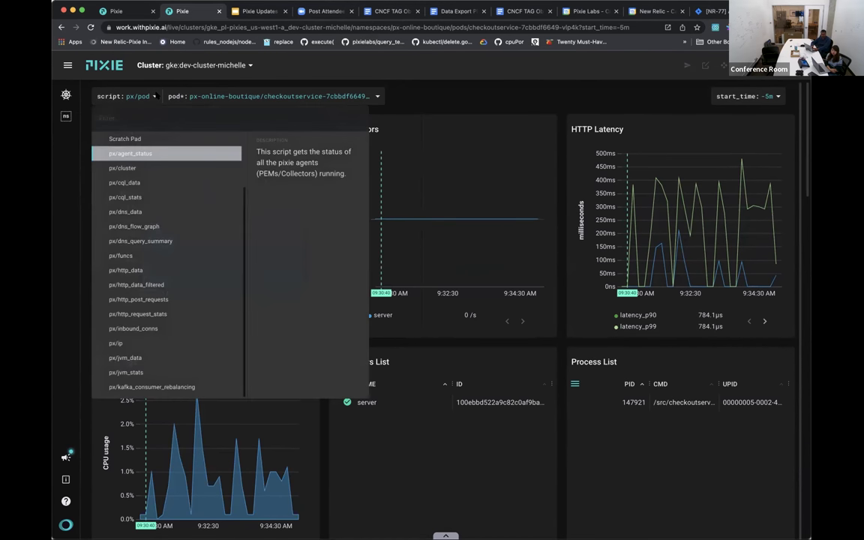
text(px/ka)
key(Down)
key(Down)
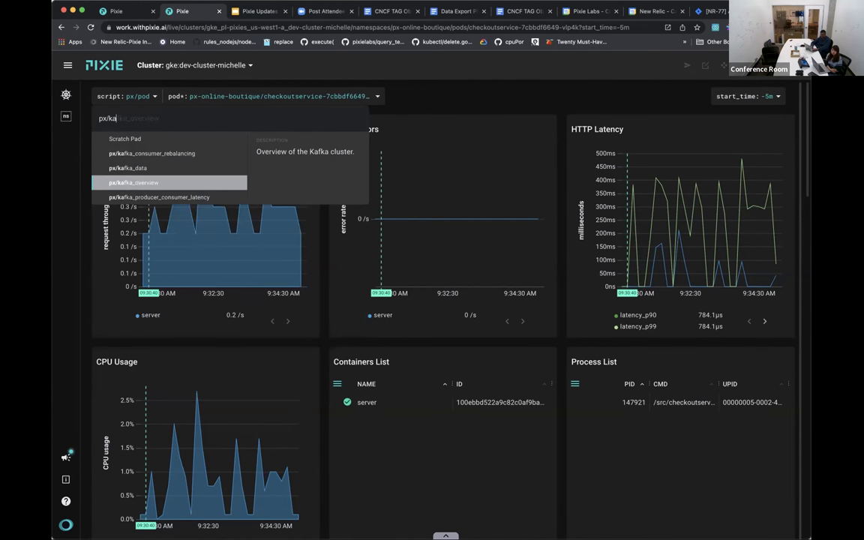
key(Return)
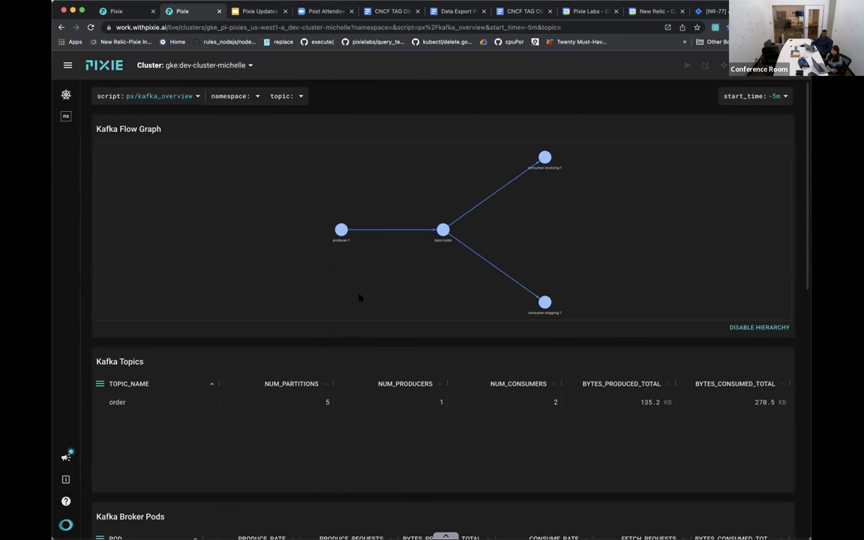
Examine the Kafka Flow Graph from producer-1 through topic/order to its consumers at a readable zoom.
scroll(359, 298, up, 5)
scroll(359, 298, down, 10)
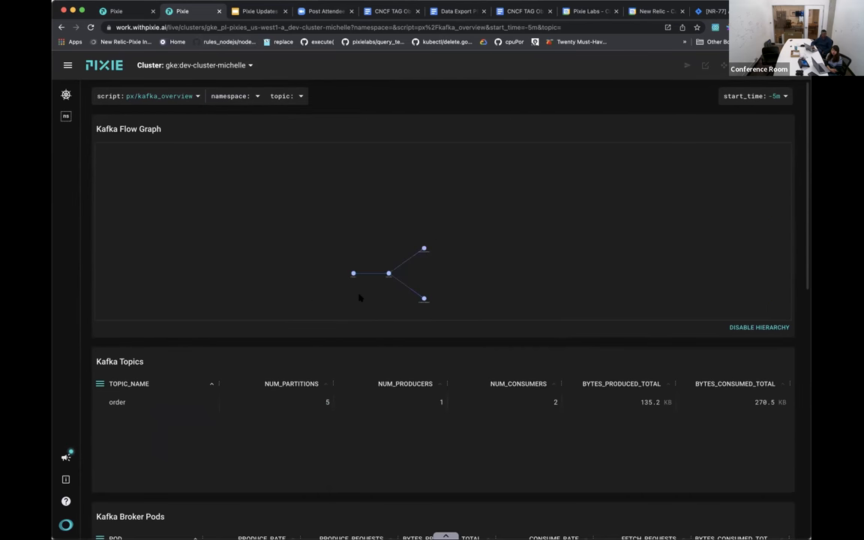
scroll(359, 298, up, 5)
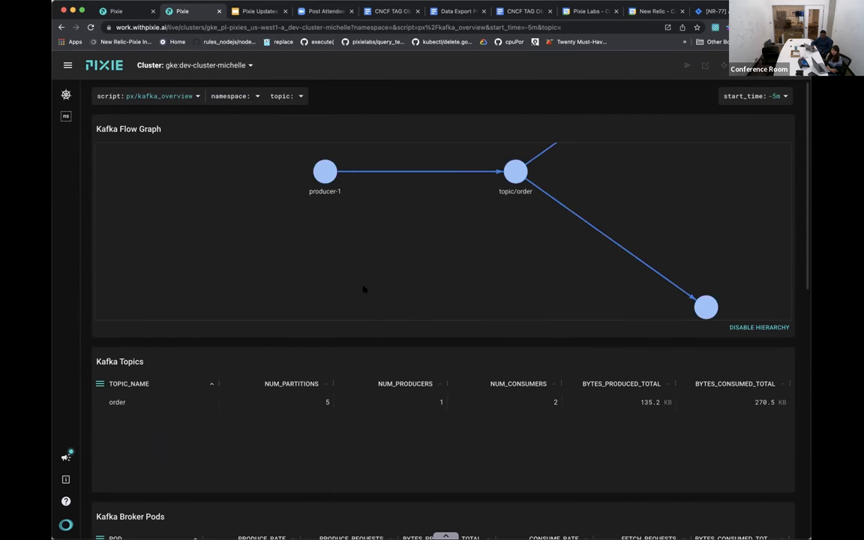
drag(370, 255, 317, 264)
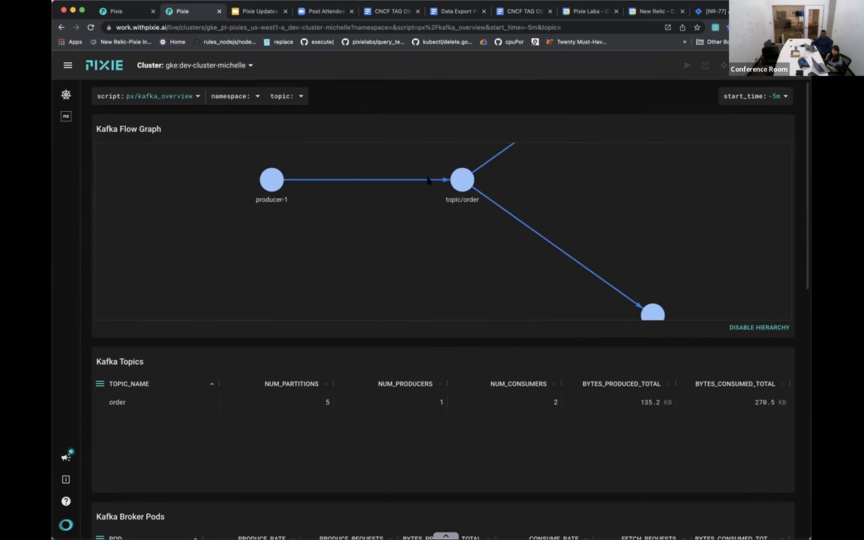
drag(471, 196, 334, 156)
drag(491, 247, 508, 381)
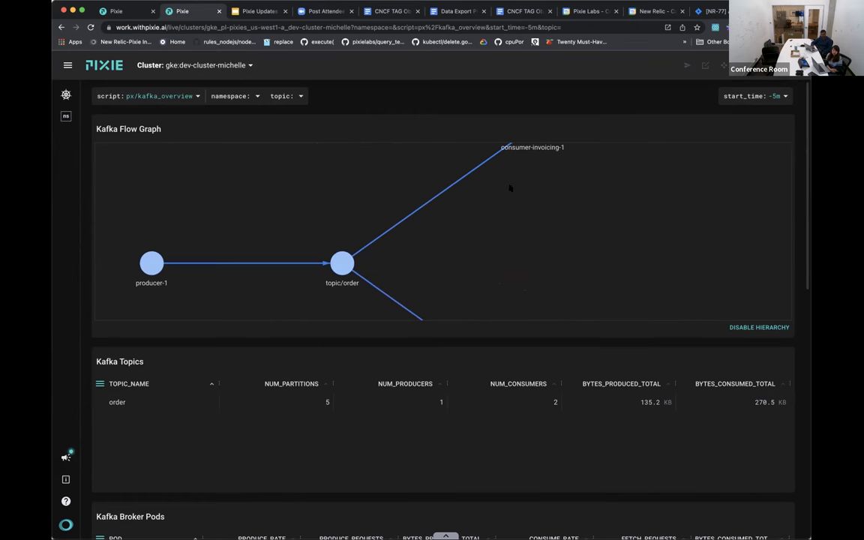
scroll(459, 242, down, 5)
scroll(461, 241, up, 6)
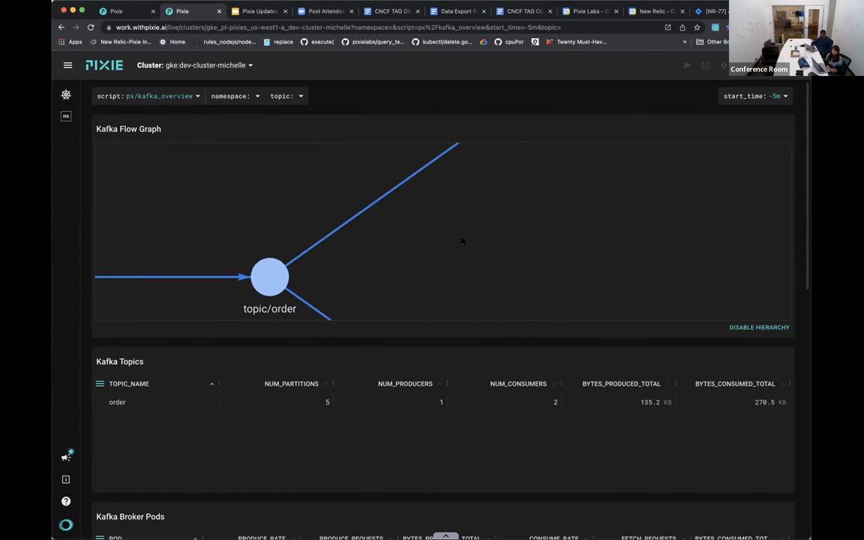
Review the Kafka overview's topics, broker, producer and consumer pod tables, and the Kafka Pods Flow Graph.
scroll(460, 241, down, 3)
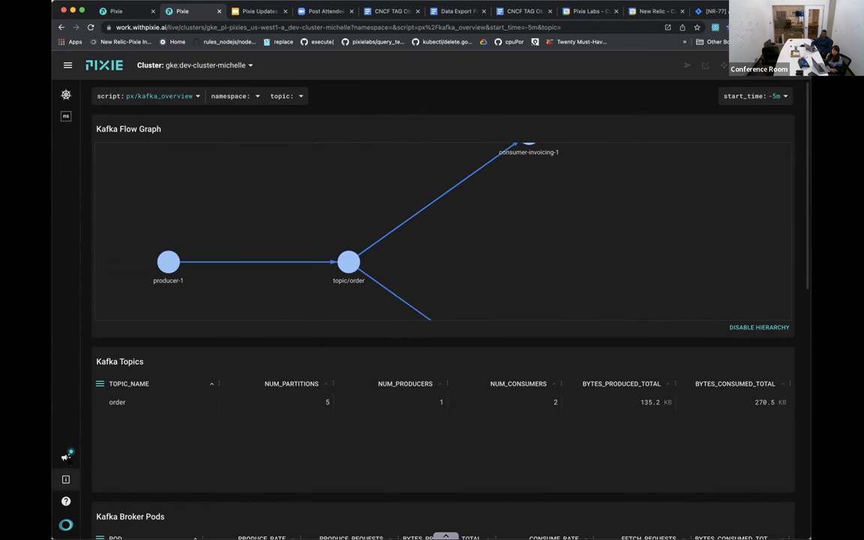
scroll(194, 434, down, 4)
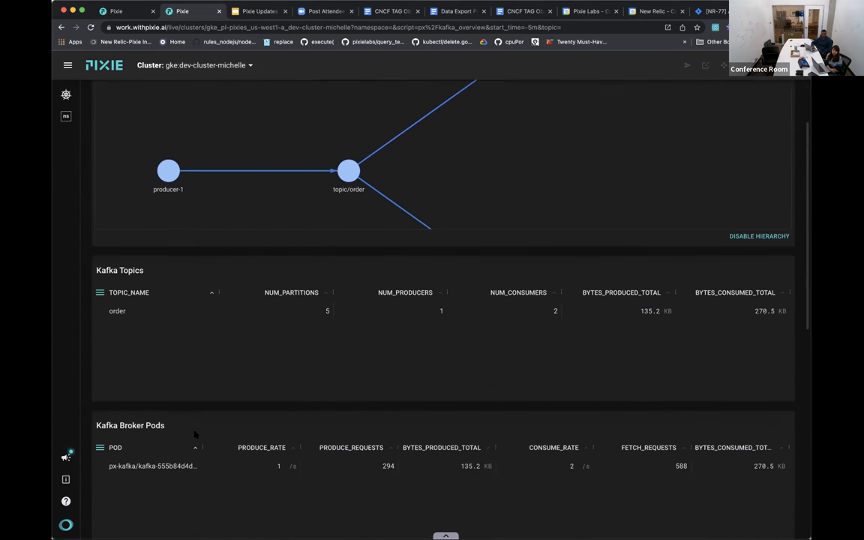
scroll(185, 443, down, 2)
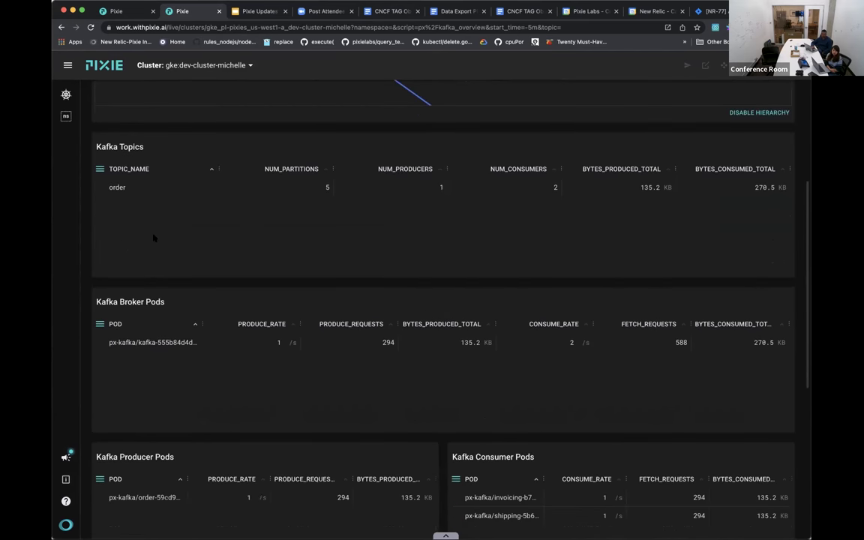
scroll(173, 250, down, 9)
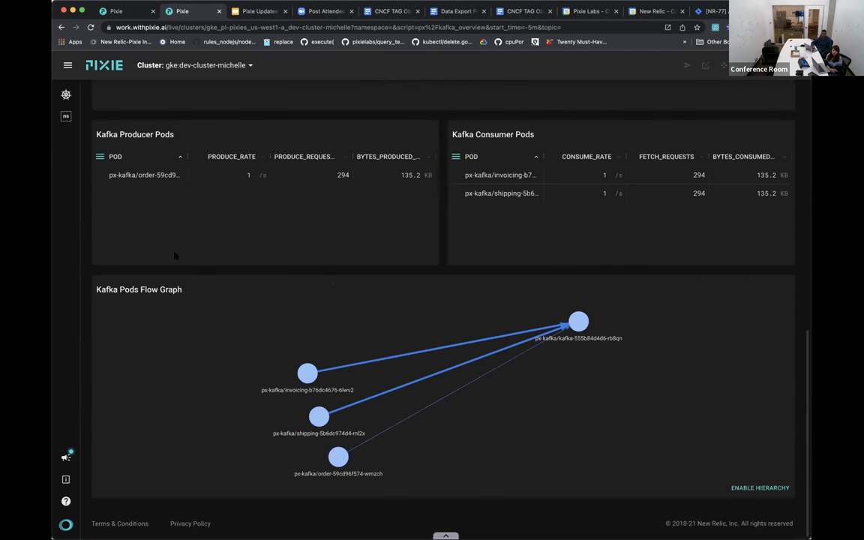
scroll(193, 324, up, 14)
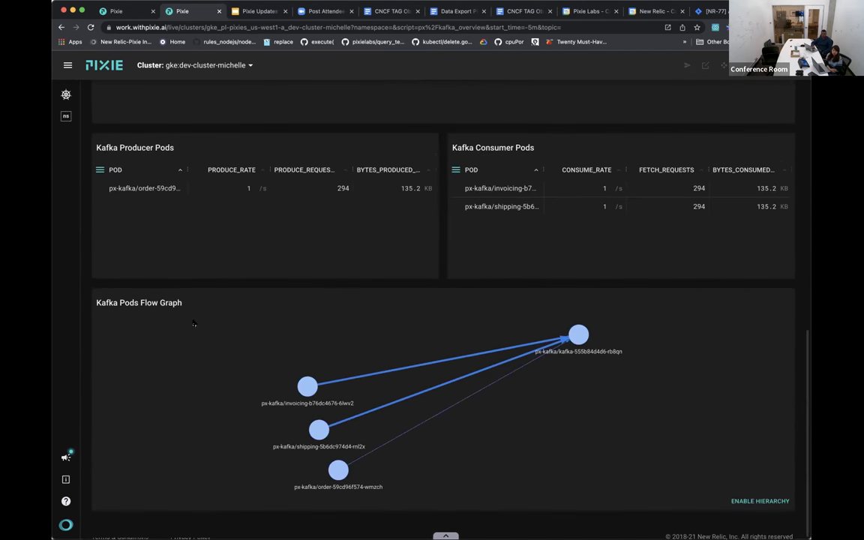
Filter the scripts by "kafk" and run px/kafka_data.
click(199, 98)
text(kafk)
key(Down)
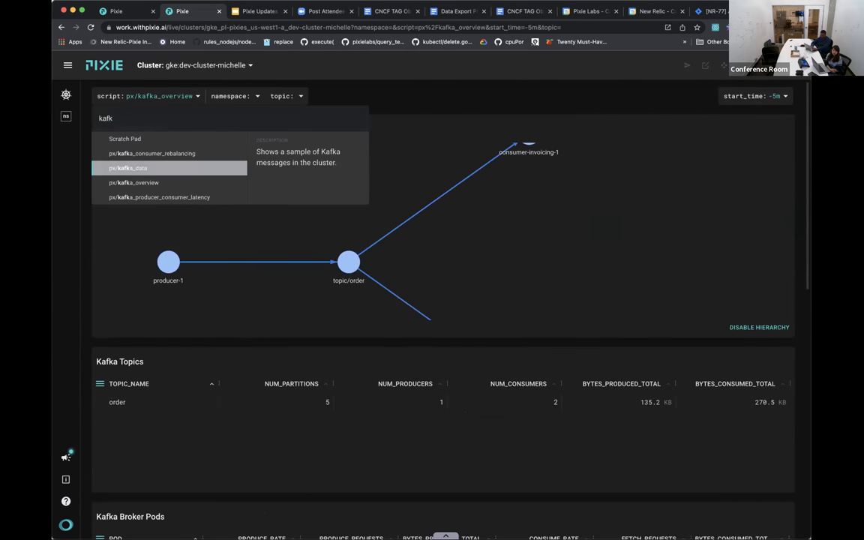
key(Return)
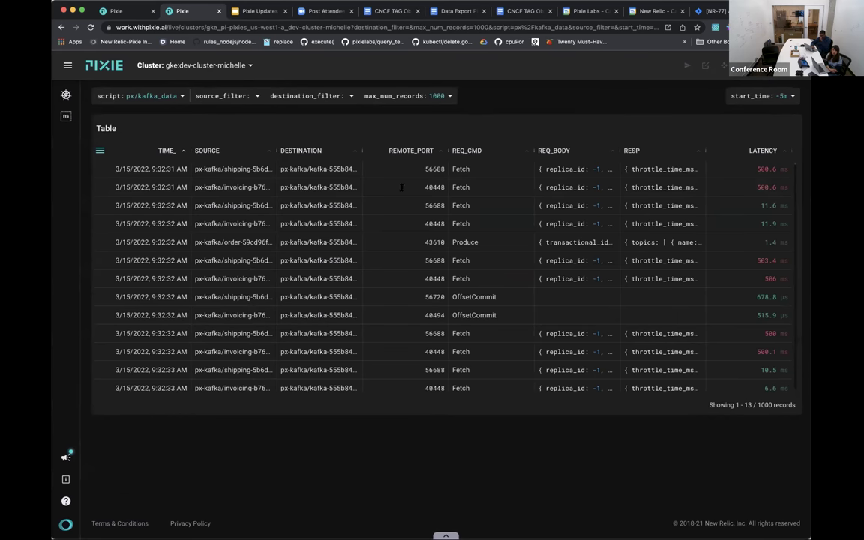
Inspect the details of a Fetch record and a Produce record in the Kafka messages table, and look through the following records.
click(510, 171)
scroll(688, 302, down, 6)
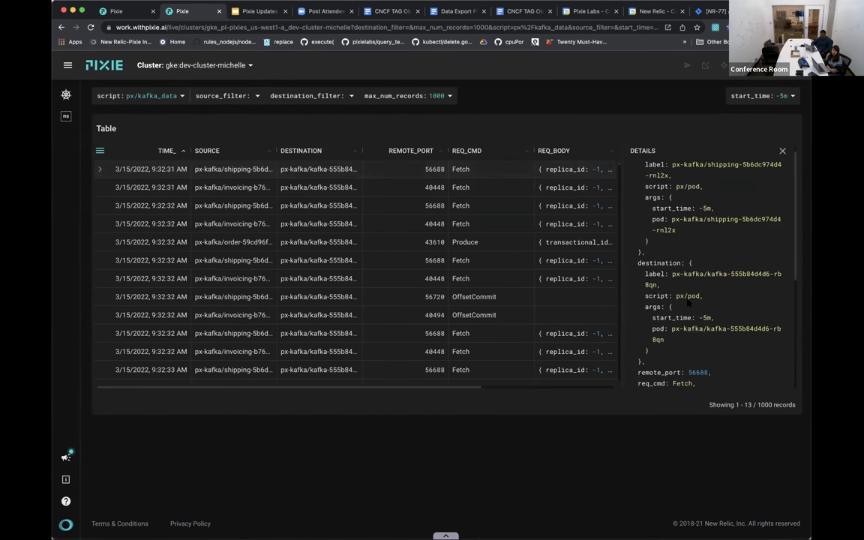
scroll(684, 312, up, 6)
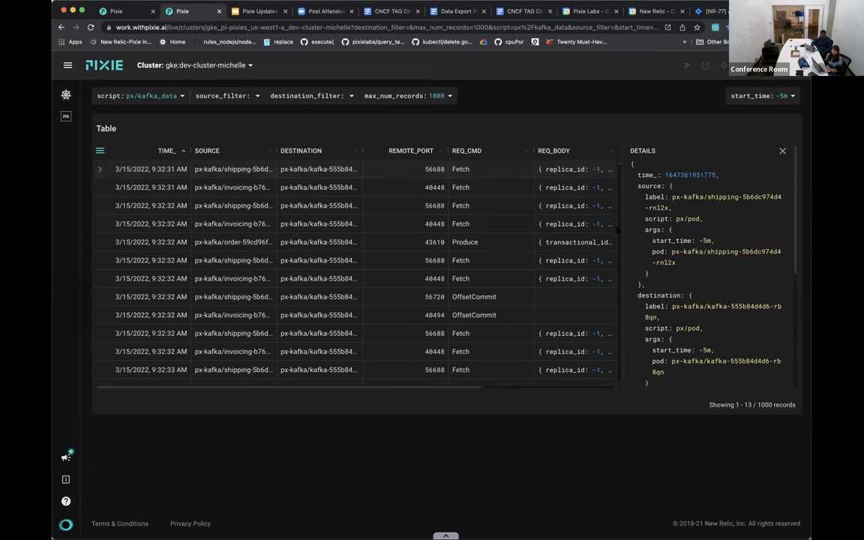
scroll(486, 314, down, 5)
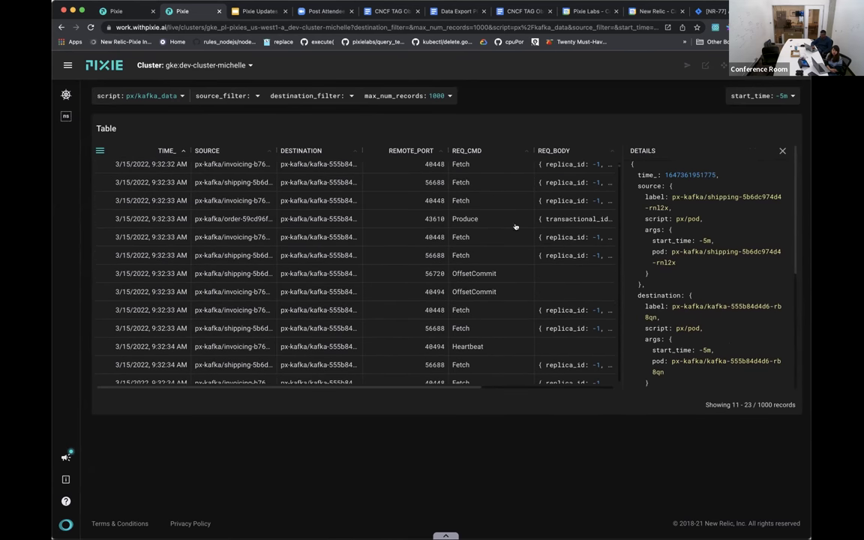
click(569, 222)
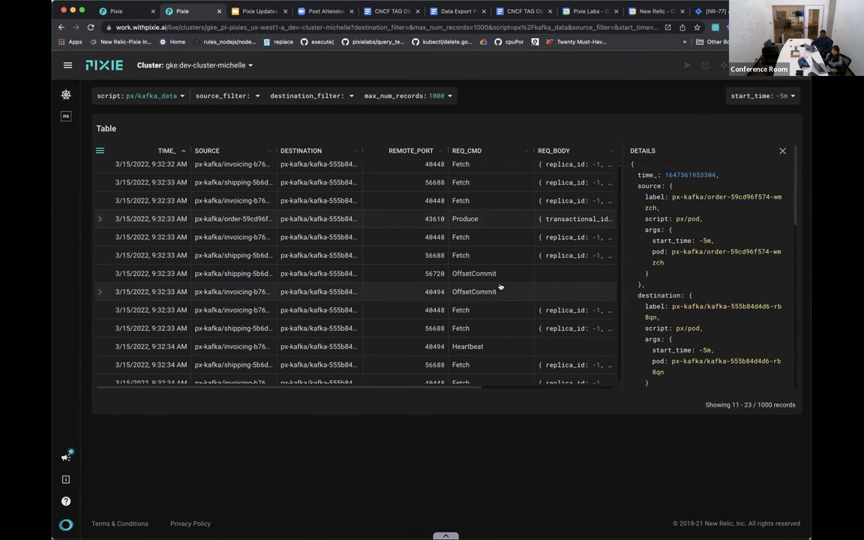
scroll(488, 270, down, 3)
scroll(501, 285, down, 1)
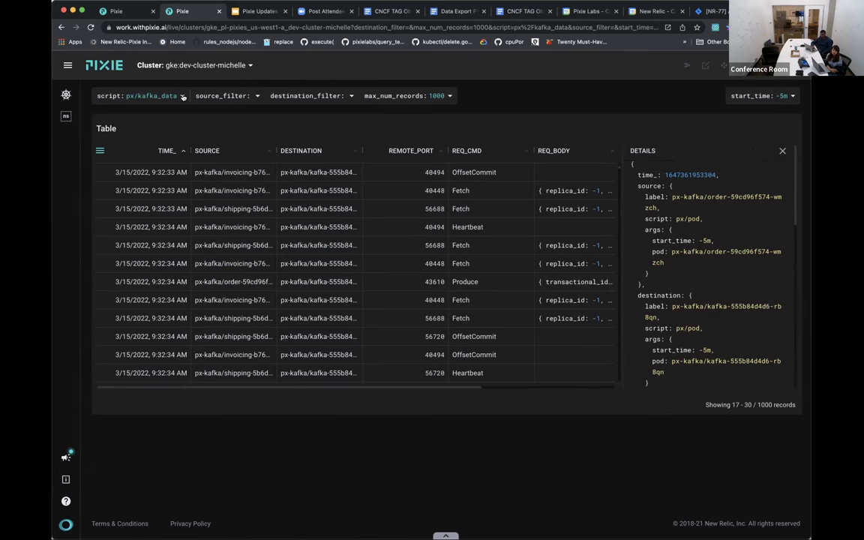
Filter the scripts by "kafka" and open px/kafka_producer_consumer_latency.
click(182, 96)
text(kafka)
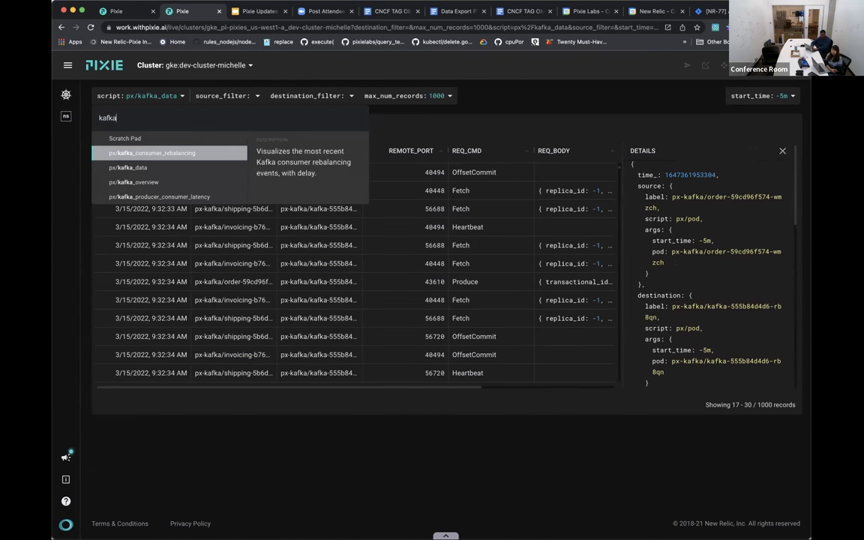
key(Down)
key(Down)
key(Down)
key(Return)
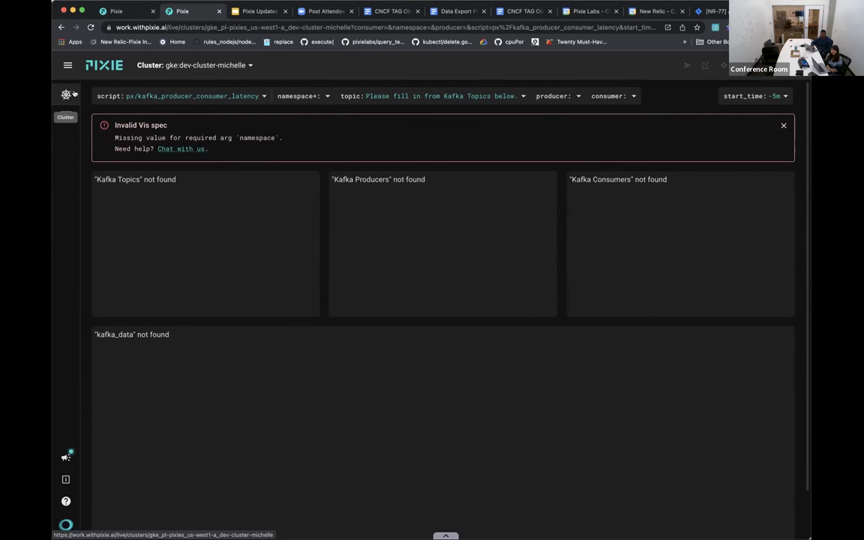
Return to the cluster overview and open the px-kafka namespace from its Namespaces table.
click(73, 93)
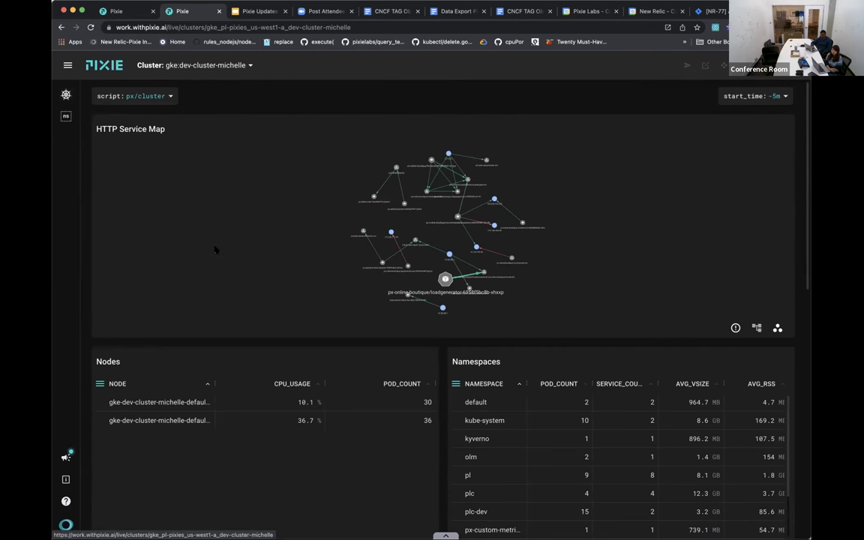
scroll(215, 249, down, 1)
scroll(456, 450, down, 3)
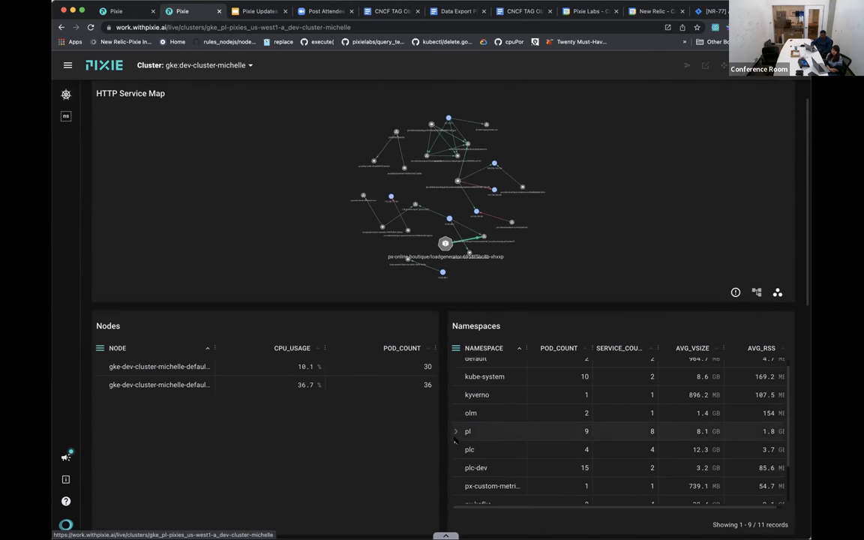
click(495, 477)
scroll(334, 281, left, 5)
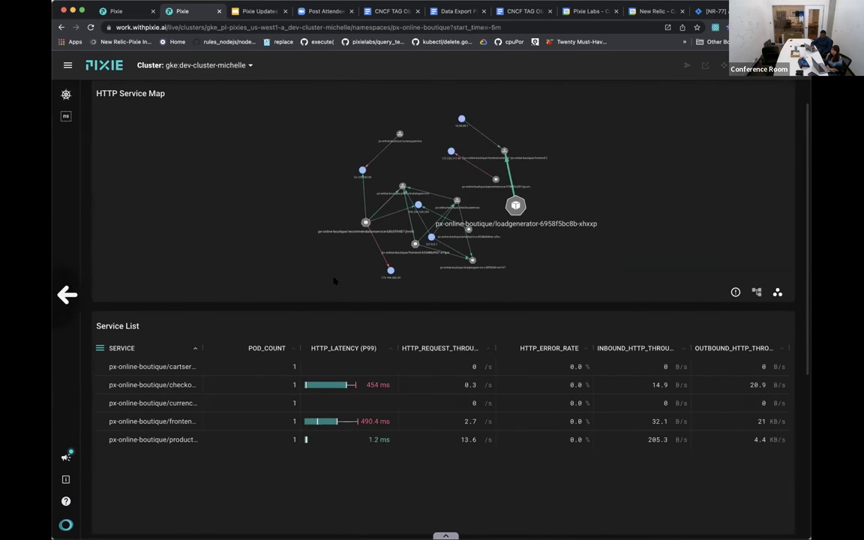
scroll(491, 446, down, 3)
click(477, 458)
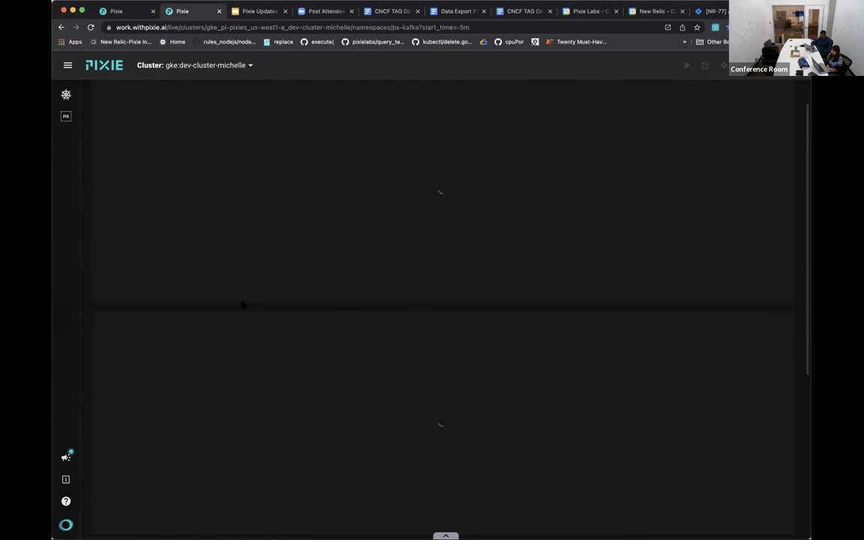
Open the px-kafka/order-59cd96f574-wmzch pod and go through its metric charts down to the Pod Performance Flamegraph.
scroll(242, 303, down, 5)
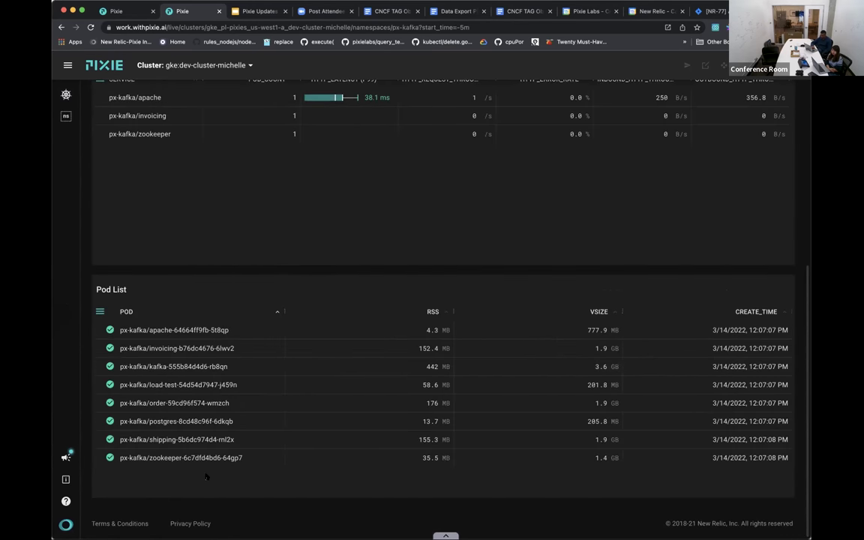
click(187, 404)
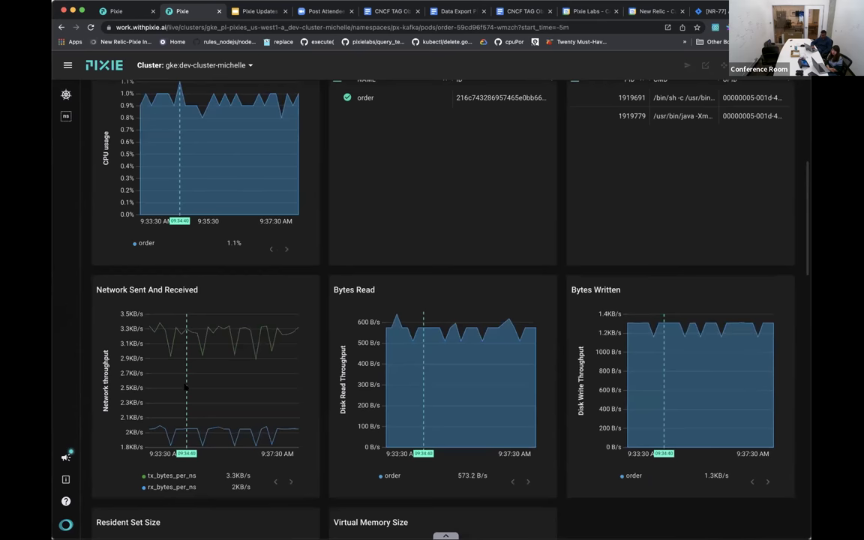
scroll(185, 386, up, 5)
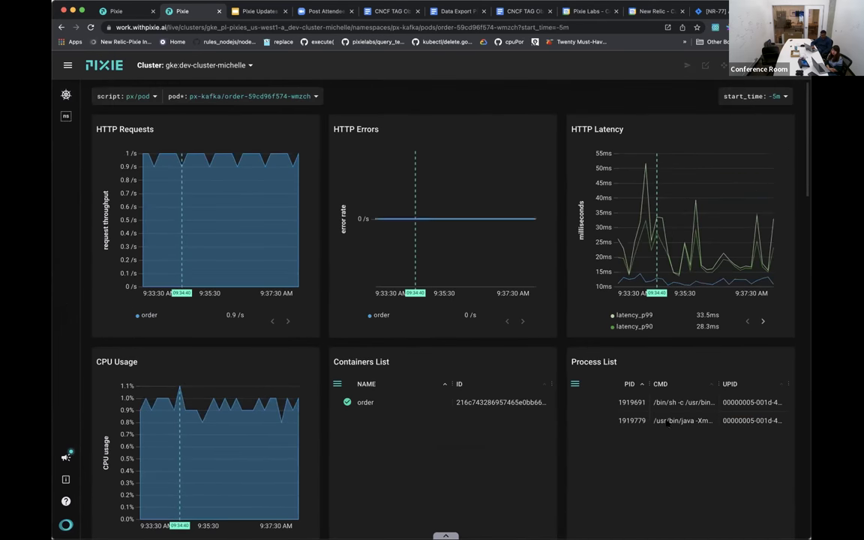
scroll(367, 469, down, 3)
scroll(366, 469, down, 10)
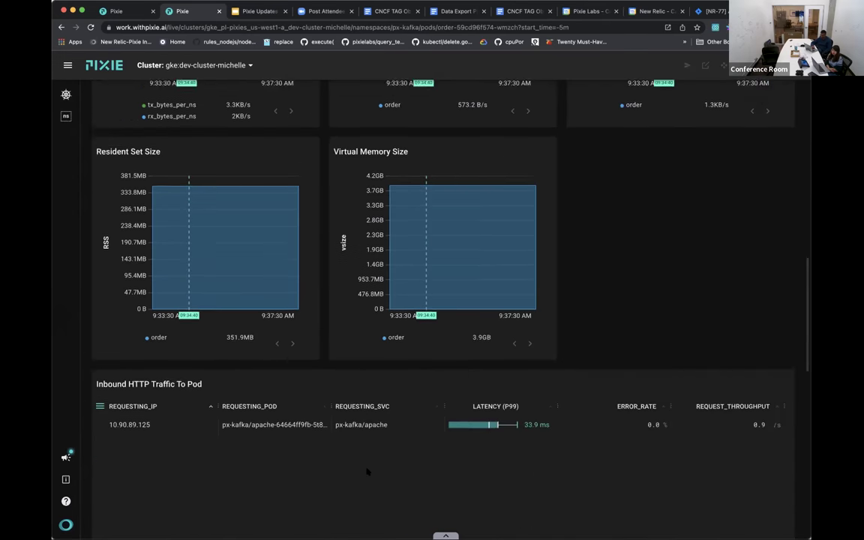
scroll(366, 471, down, 2)
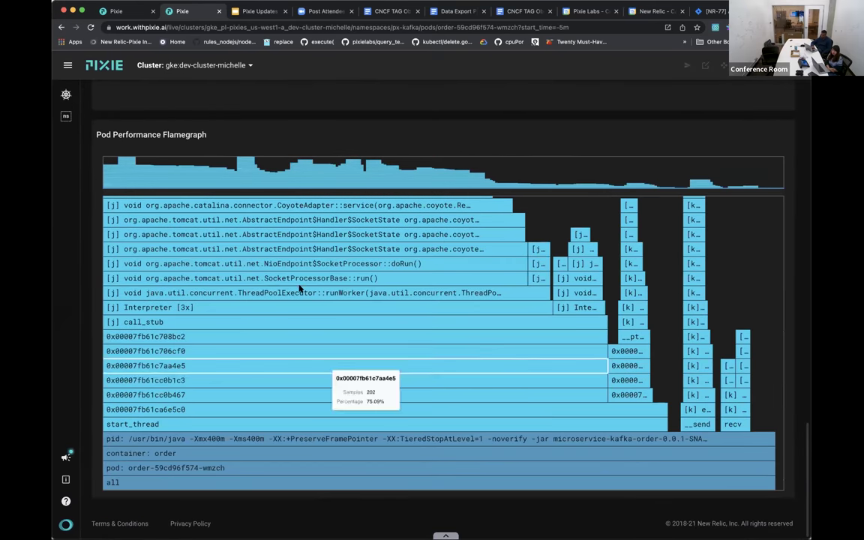
Examine the order pod's flamegraph from the base Java process up to the thymeleaf and springframework stack frames and back.
drag(283, 220, 285, 403)
drag(291, 314, 291, 411)
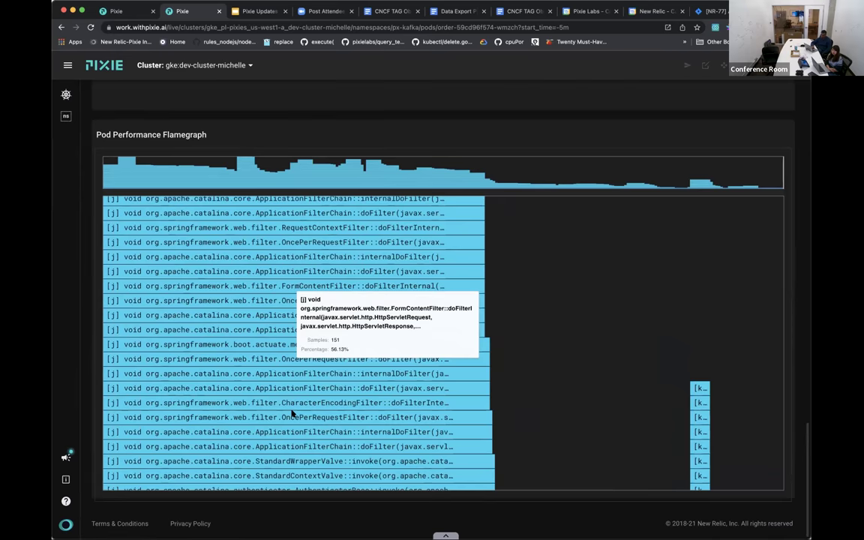
drag(276, 283, 291, 420)
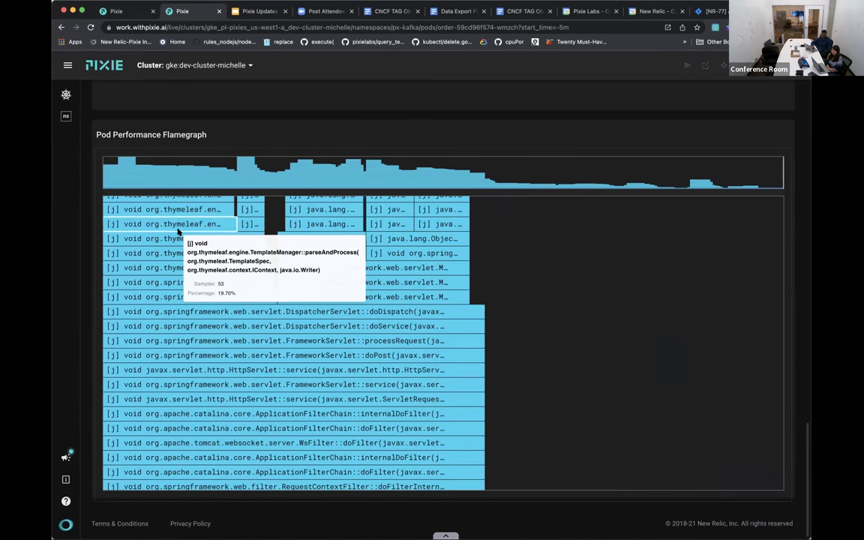
scroll(179, 232, up, 2)
drag(179, 233, 283, 330)
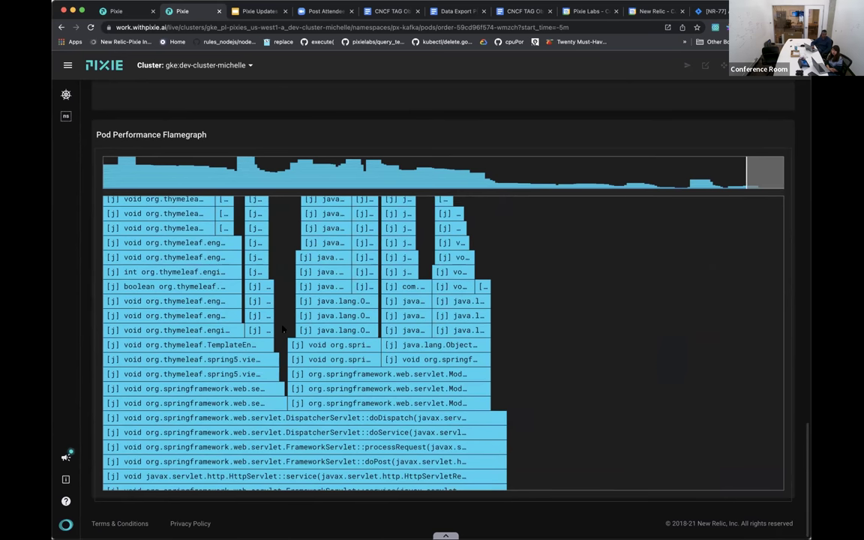
scroll(193, 274, up, 4)
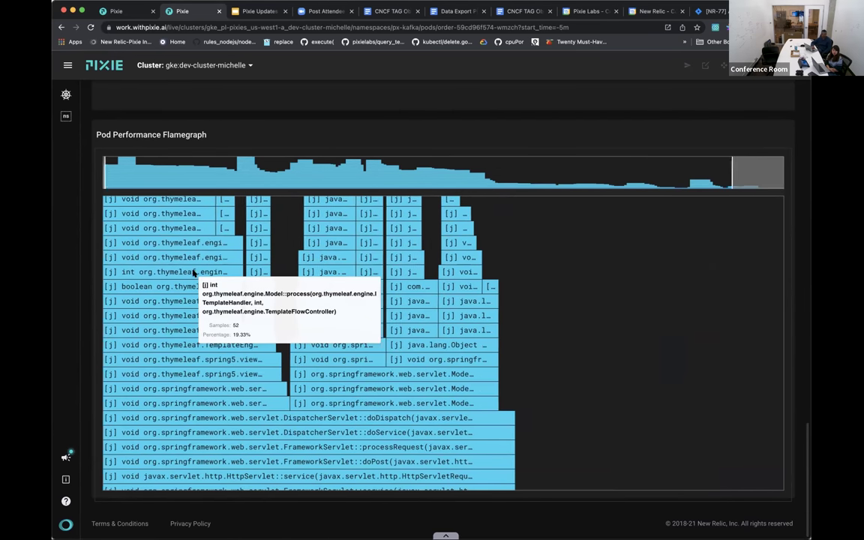
scroll(305, 246, left, 3)
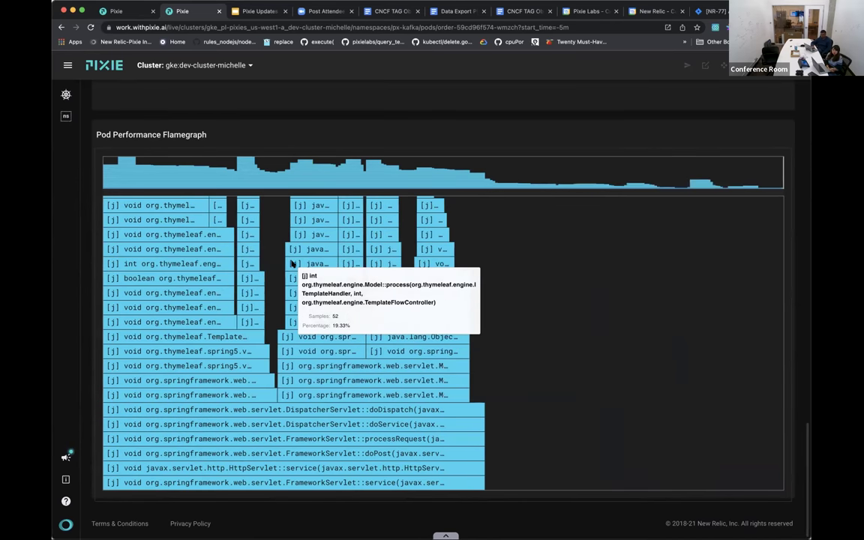
scroll(276, 371, down, 10)
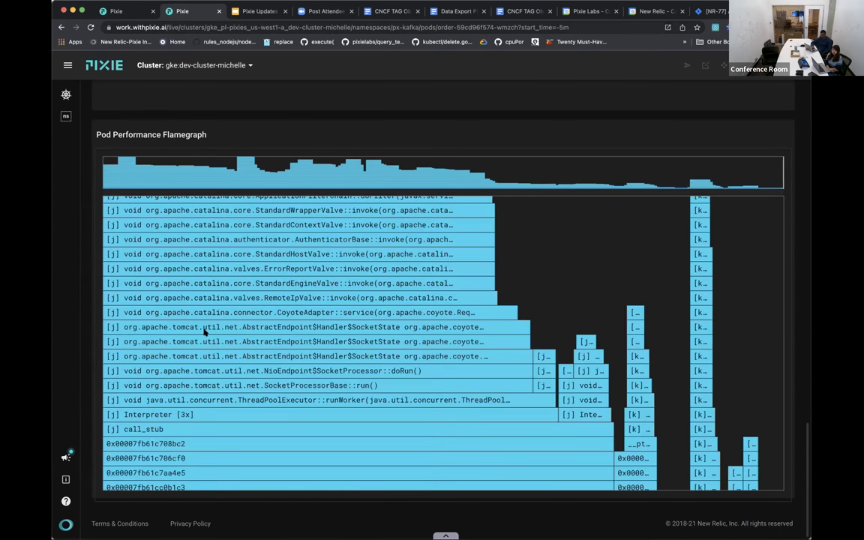
scroll(204, 333, down, 3)
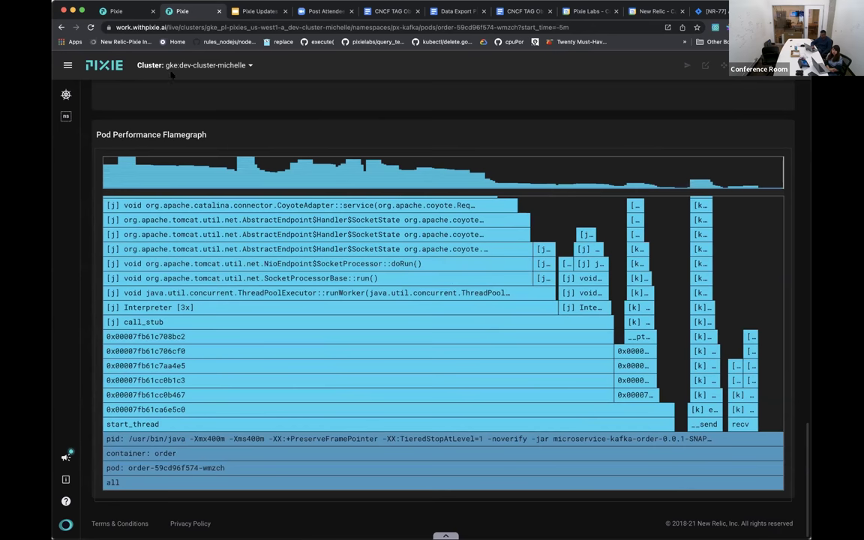
Return to the cluster overview, filter the scripts by "tcp" and select px/tcp_drops.
click(66, 95)
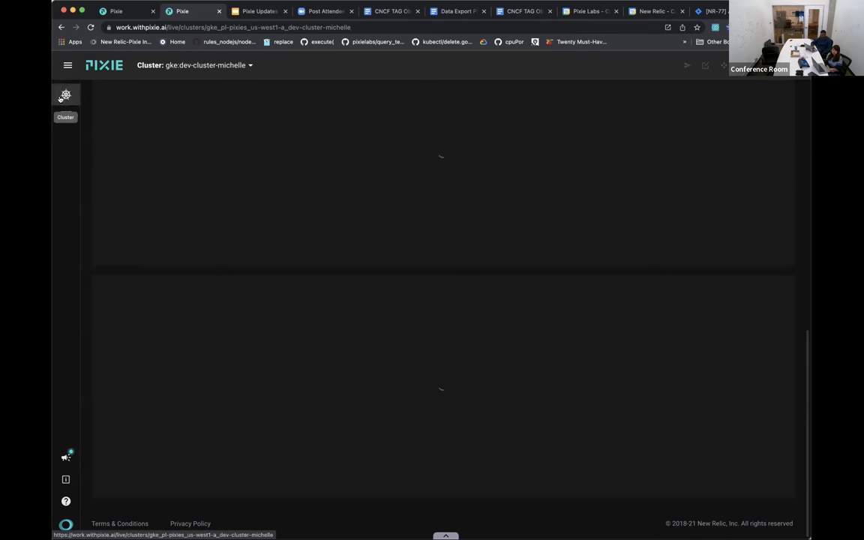
scroll(153, 255, up, 10)
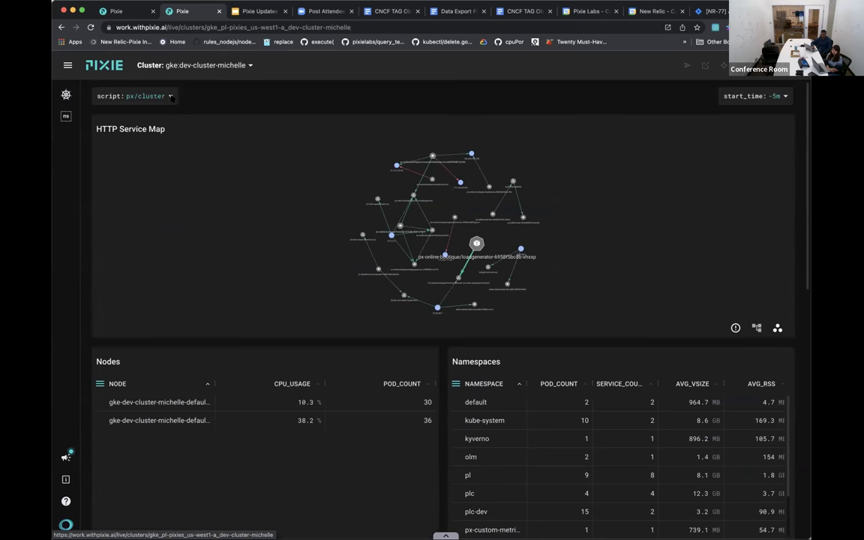
click(171, 96)
text(tcp)
key(Down)
key(Down)
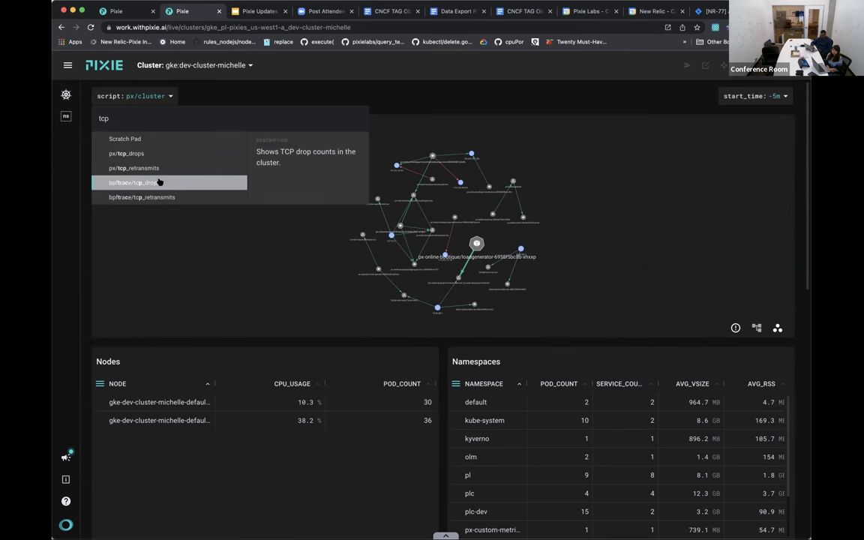
click(167, 152)
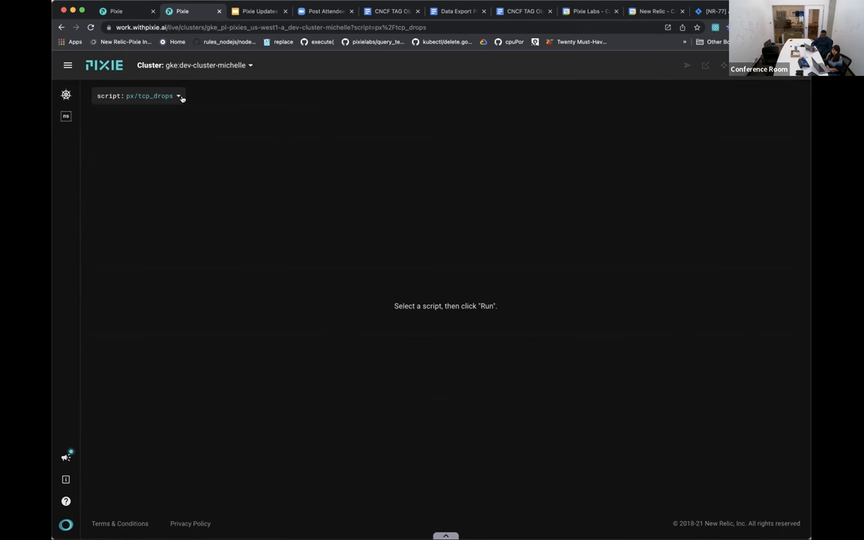
Show the PxL Script of px/tcp_drops, read its embedded bpftrace program and tcp_drops_func, and close the editor.
key(ctrl+e)
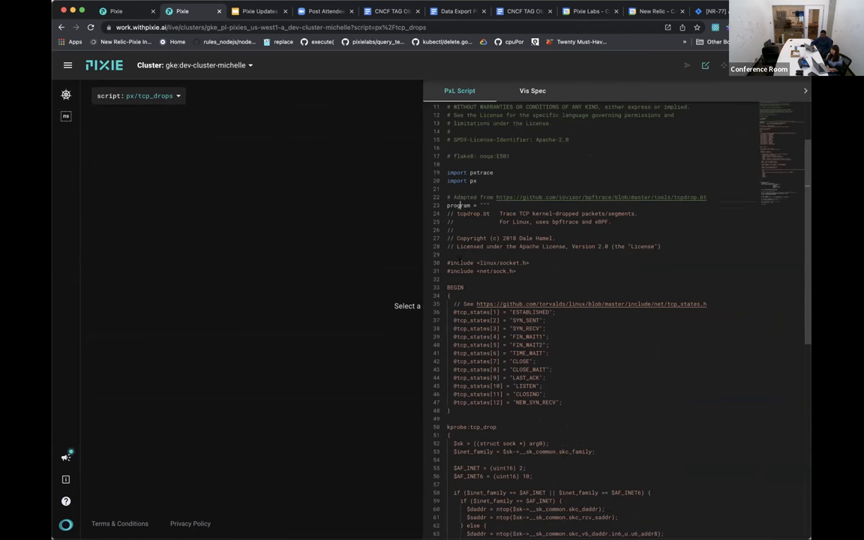
drag(471, 205, 450, 270)
scroll(452, 271, down, 10)
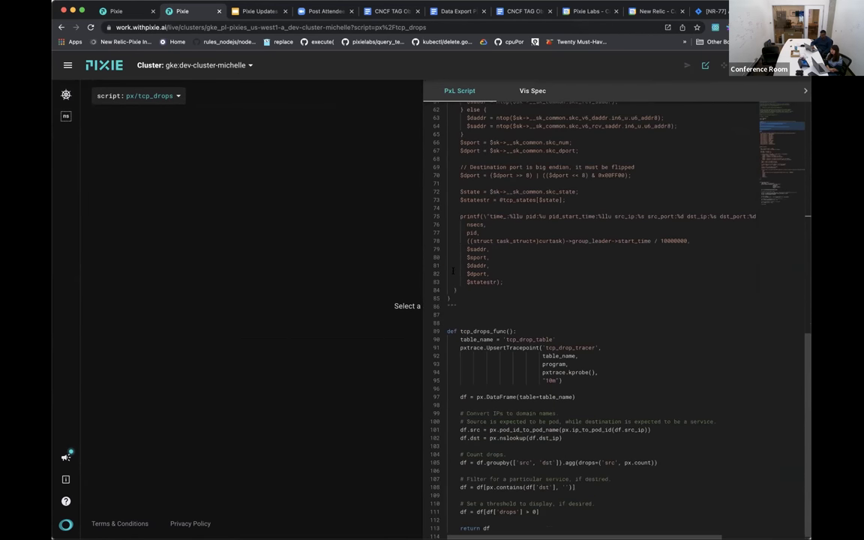
scroll(452, 270, down, 1)
drag(491, 326, 477, 481)
click(486, 324)
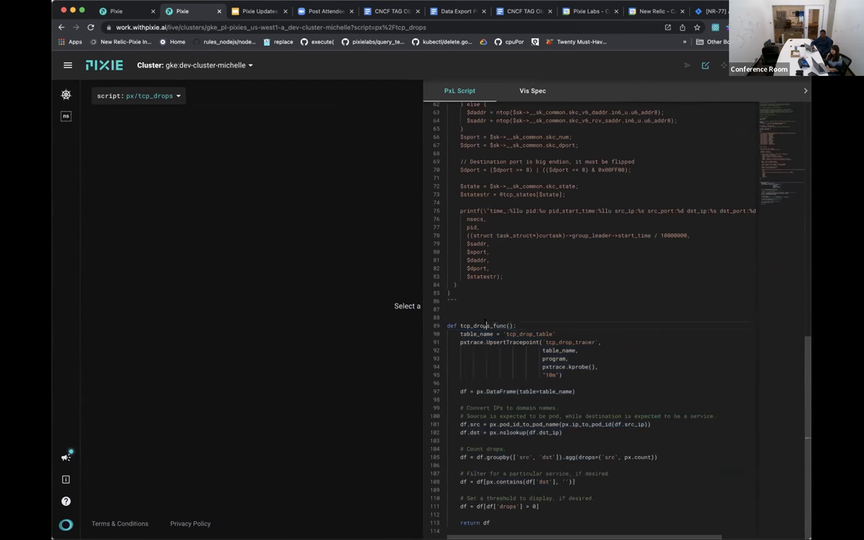
scroll(485, 323, up, 1)
key(super+e)
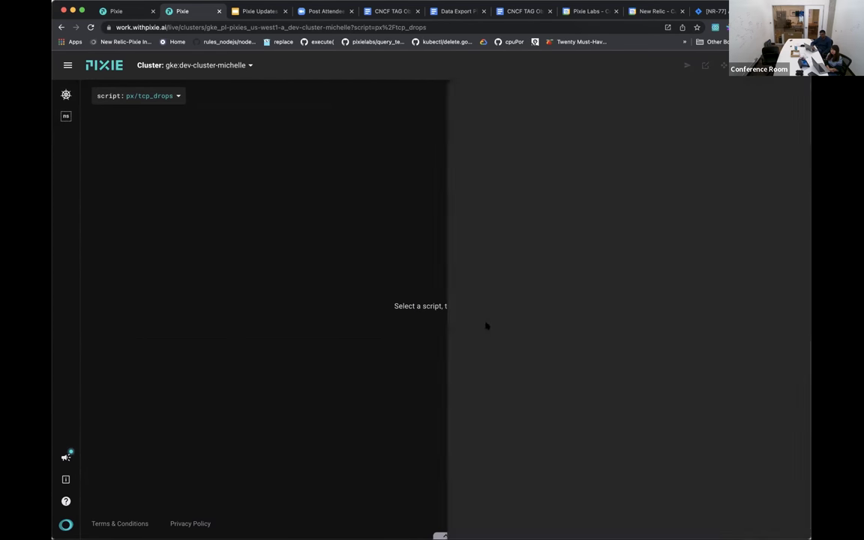
Run the px/tcp_drops script to graph the TCP drops across the cluster.
key(super+Return)
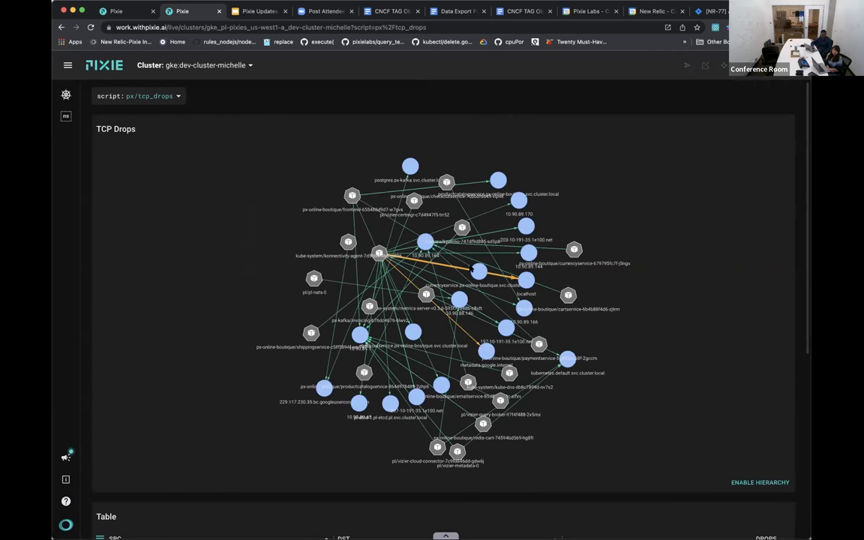
click(723, 66)
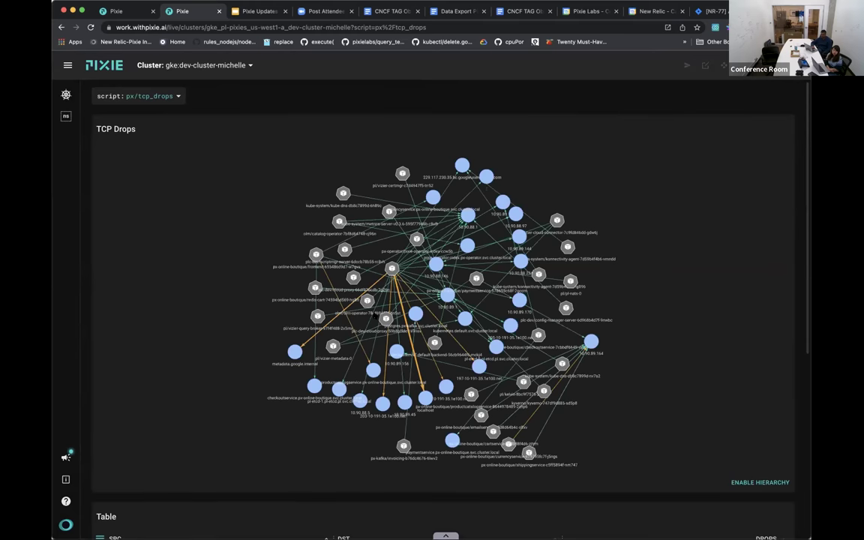